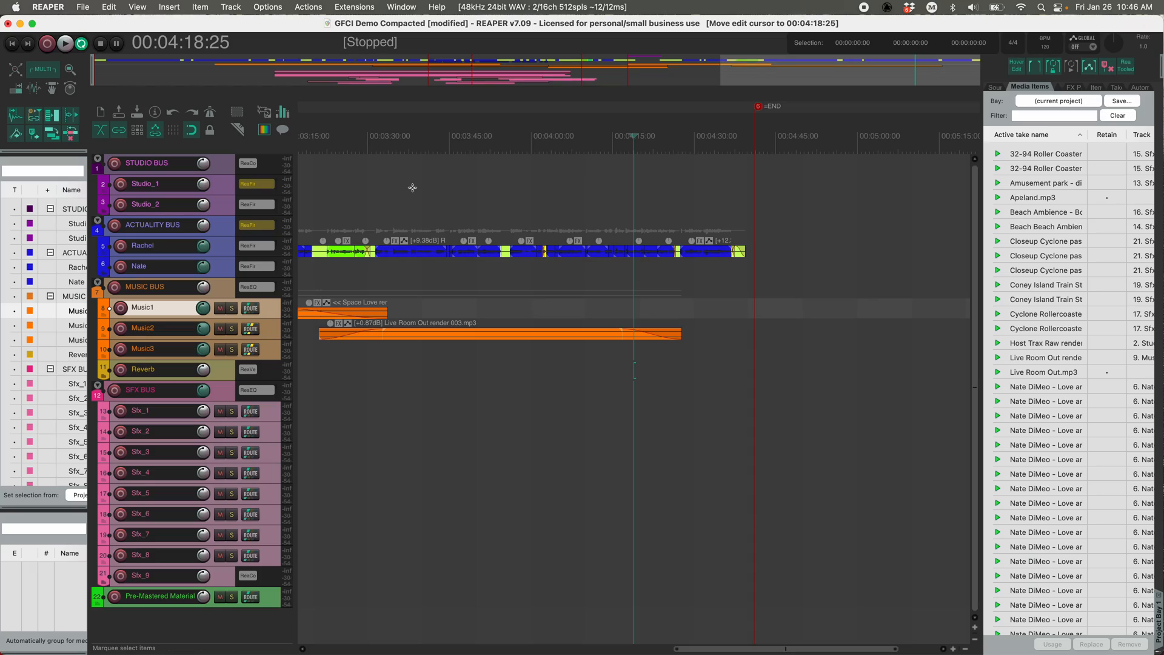
{"action": "scroll", "coordinate": [418, 193], "scroll_direction": "left", "scroll_amount": 15}
{"action": "scroll", "coordinate": [423, 192], "scroll_direction": "up", "scroll_amount": 6}
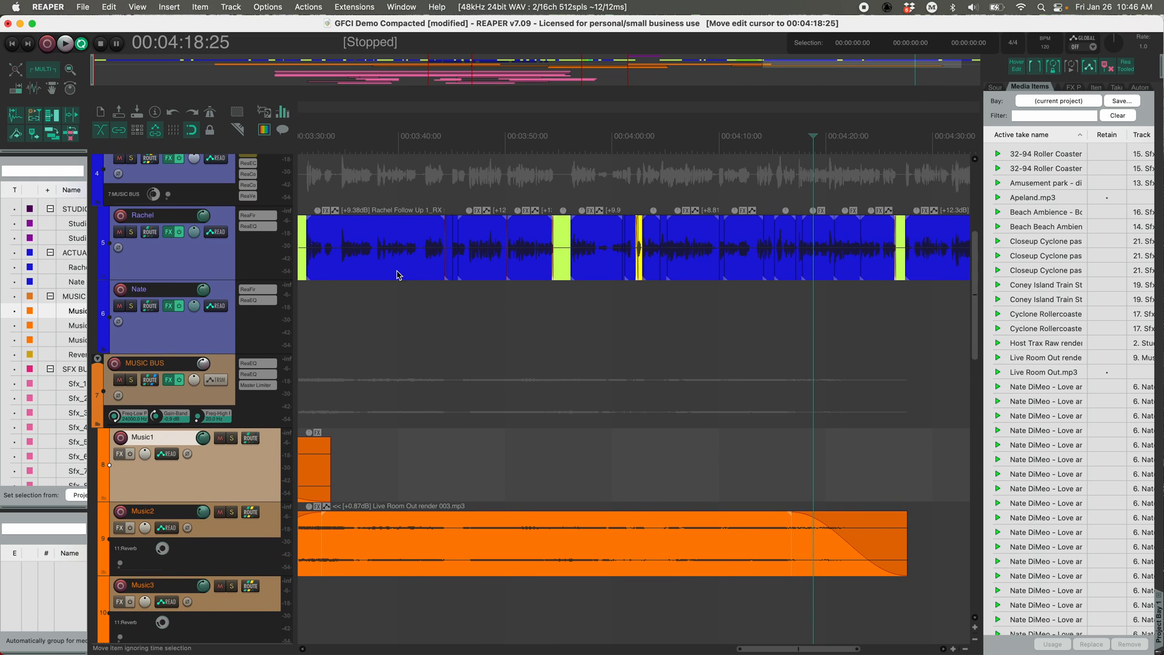
{"action": "scroll", "coordinate": [432, 334], "scroll_direction": "down", "scroll_amount": 4}
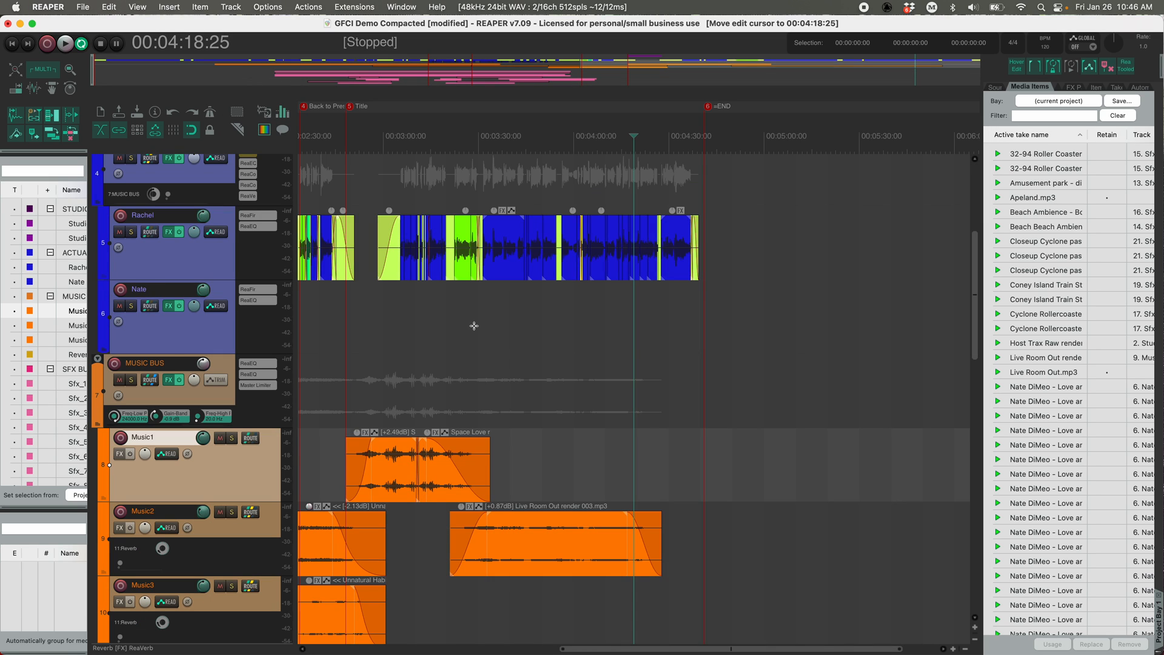
{"action": "key", "text": "question"}
{"action": "scroll", "coordinate": [175, 303], "scroll_direction": "down", "scroll_amount": 20}
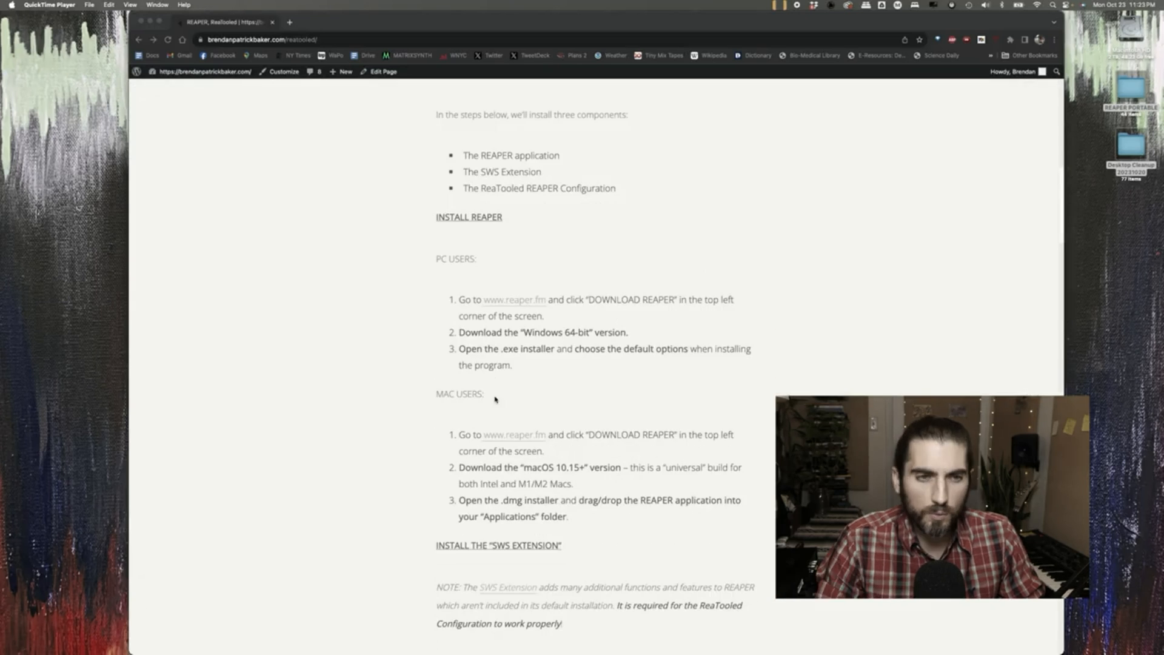
{"action": "scroll", "coordinate": [531, 267], "scroll_direction": "down", "scroll_amount": 2}
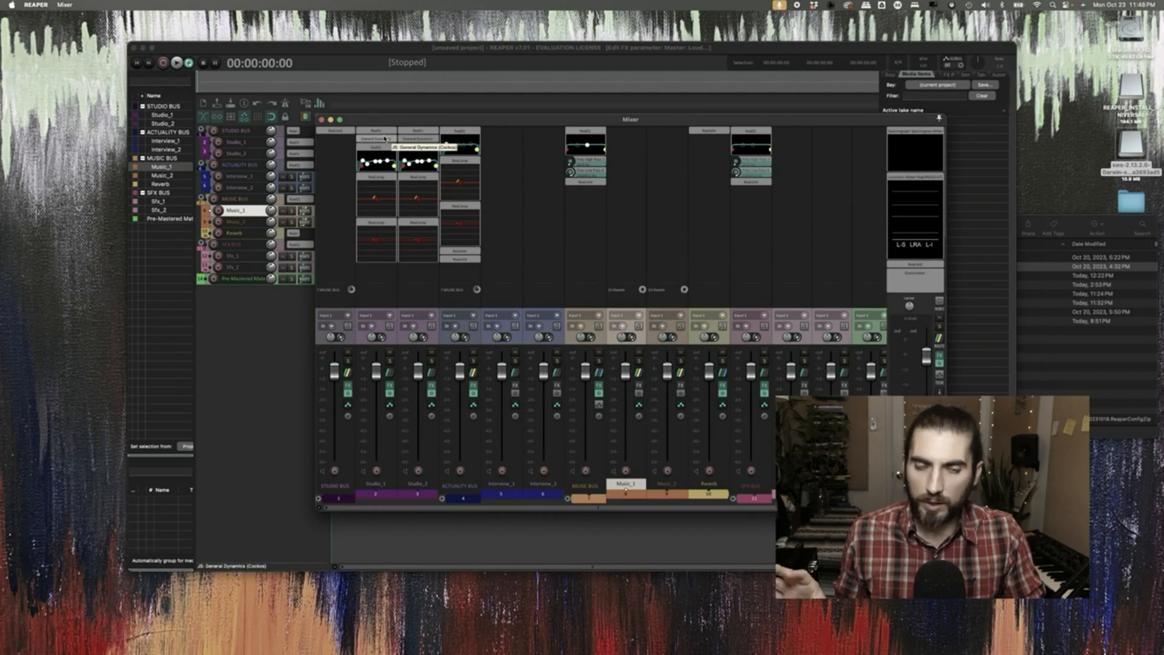
{"action": "left_click_drag", "start_coordinate": [398, 127], "coordinate": [465, 153]}
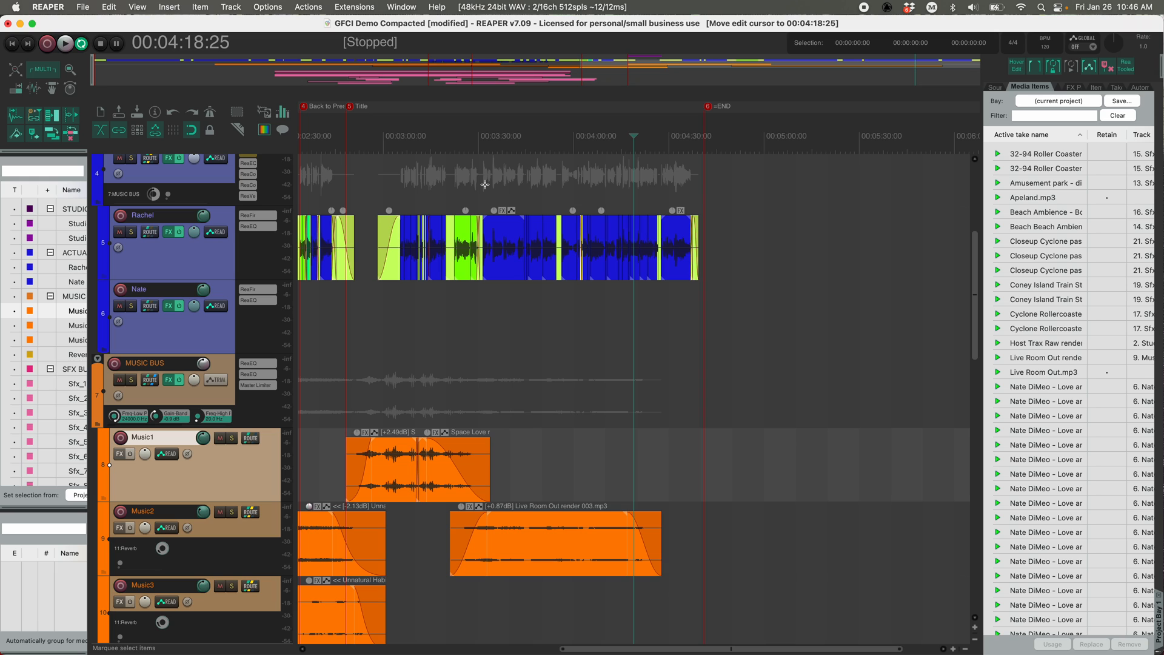
- Look up the action assigned to the Space shortcut, open its ReaScript code for inspection, and close it again
{"action": "key", "text": "question"}
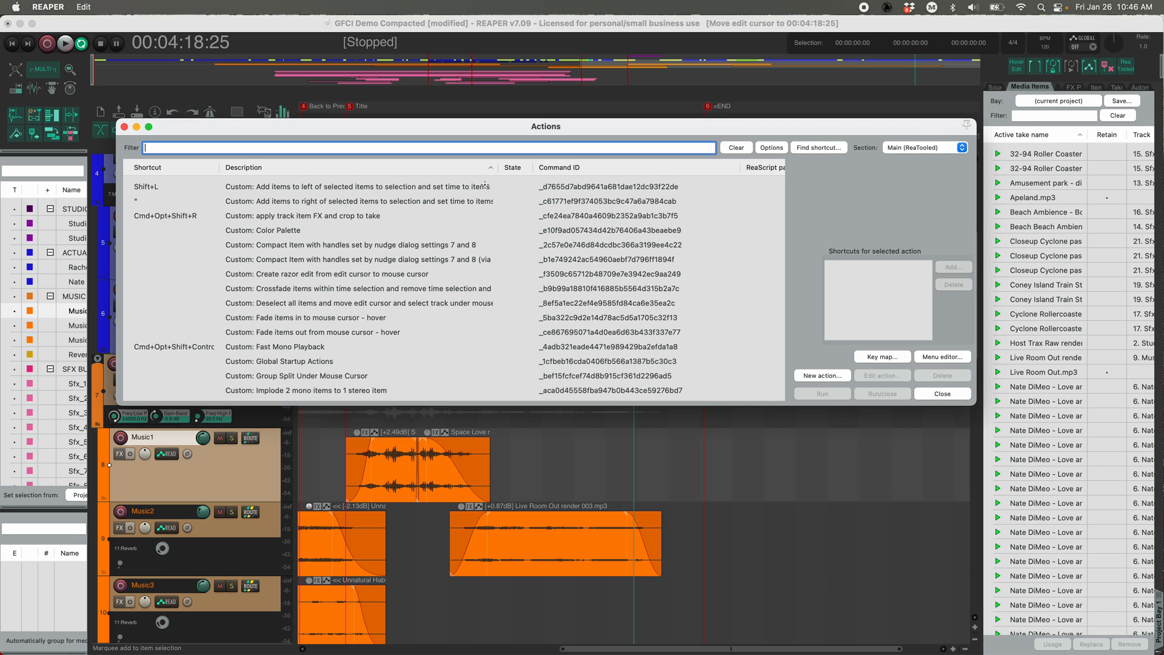
{"action": "left_click", "coordinate": [823, 152]}
{"action": "key", "text": "space"}
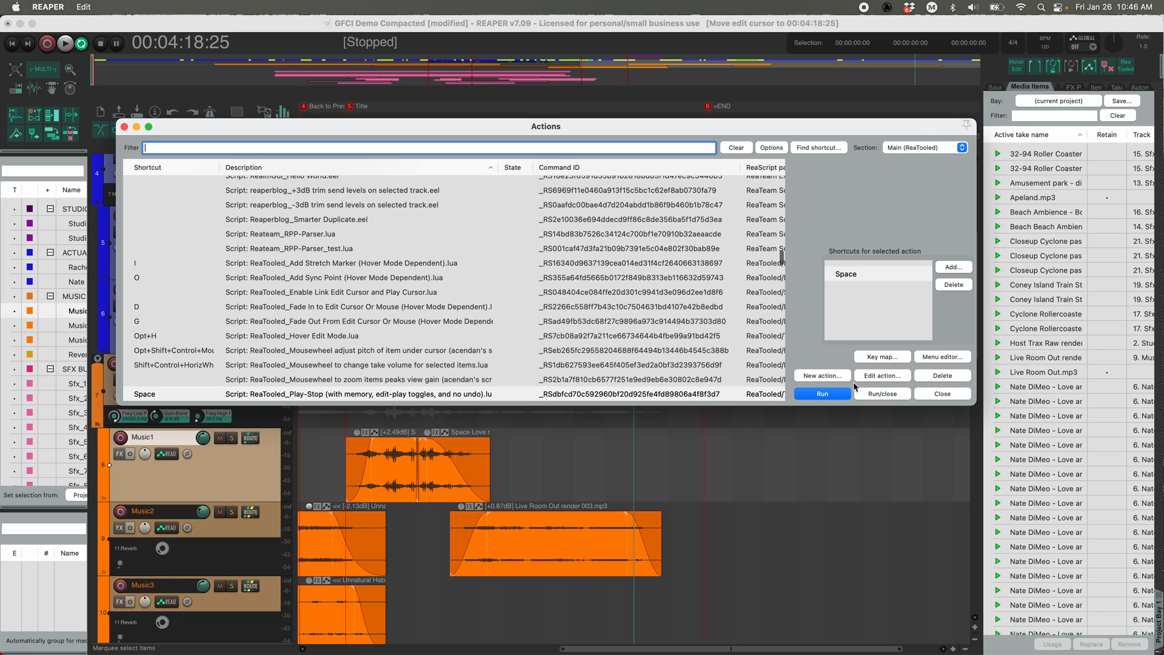
{"action": "left_click", "coordinate": [882, 375]}
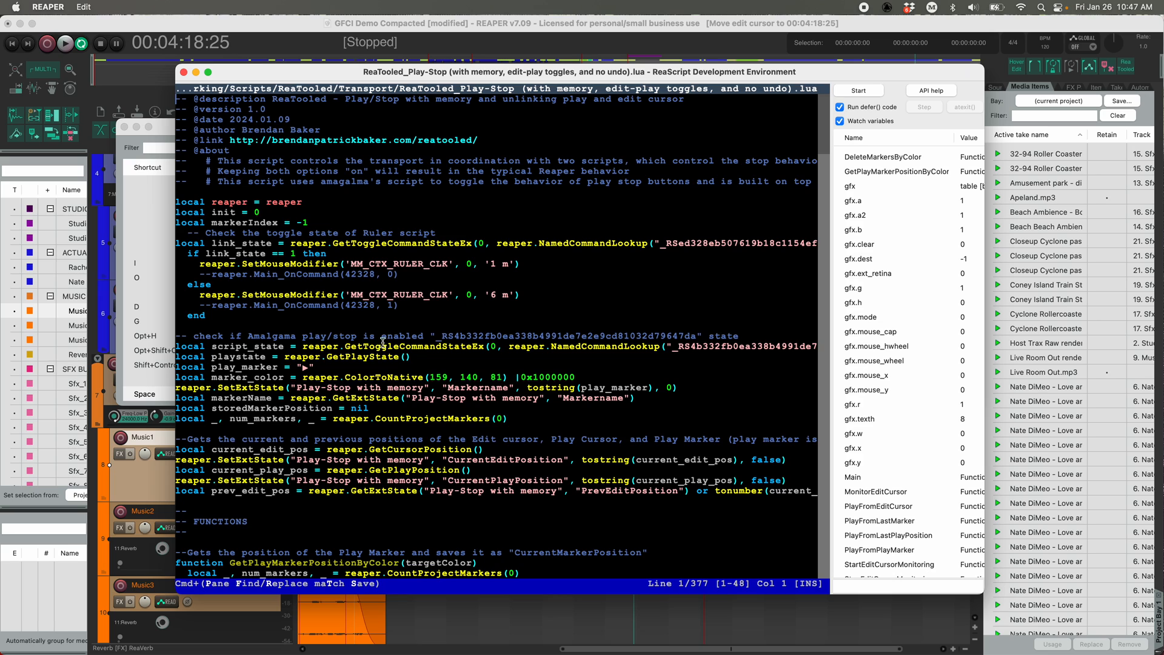
{"action": "key", "text": "super+w"}
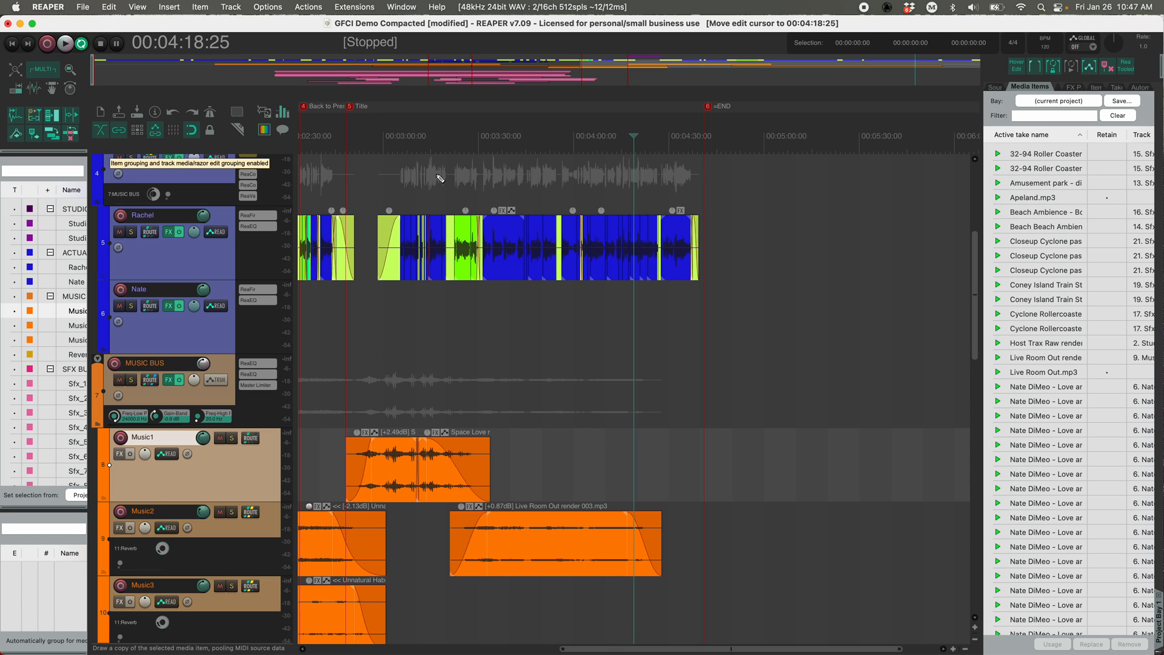
- Select the clip around 3:34 on track 5 and shorten it at both ends with the Trim tool
{"action": "scroll", "coordinate": [309, 213], "scroll_direction": "left", "scroll_amount": 1}
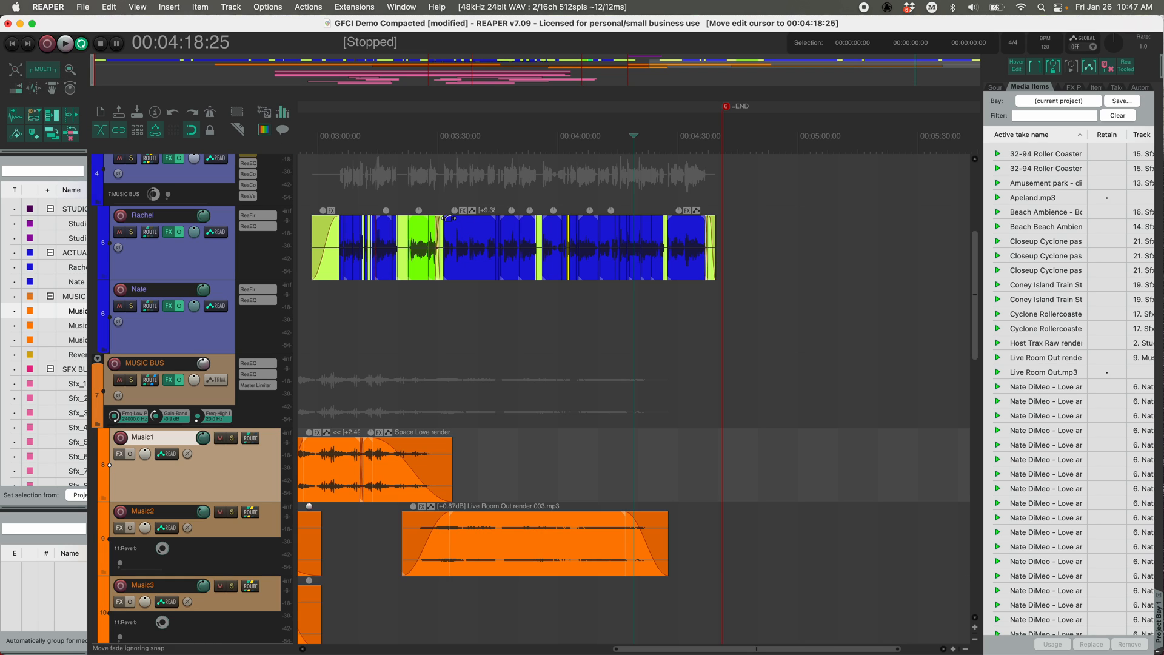
{"action": "scroll", "coordinate": [461, 219], "scroll_direction": "up", "scroll_amount": 4}
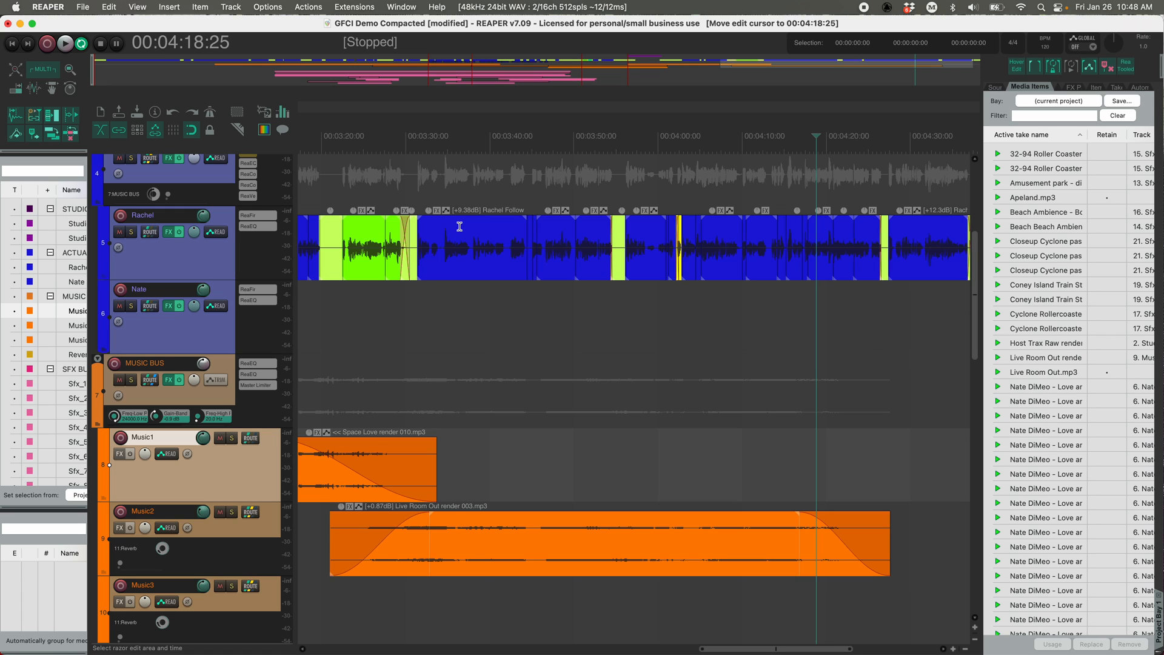
{"action": "left_click", "coordinate": [440, 240]}
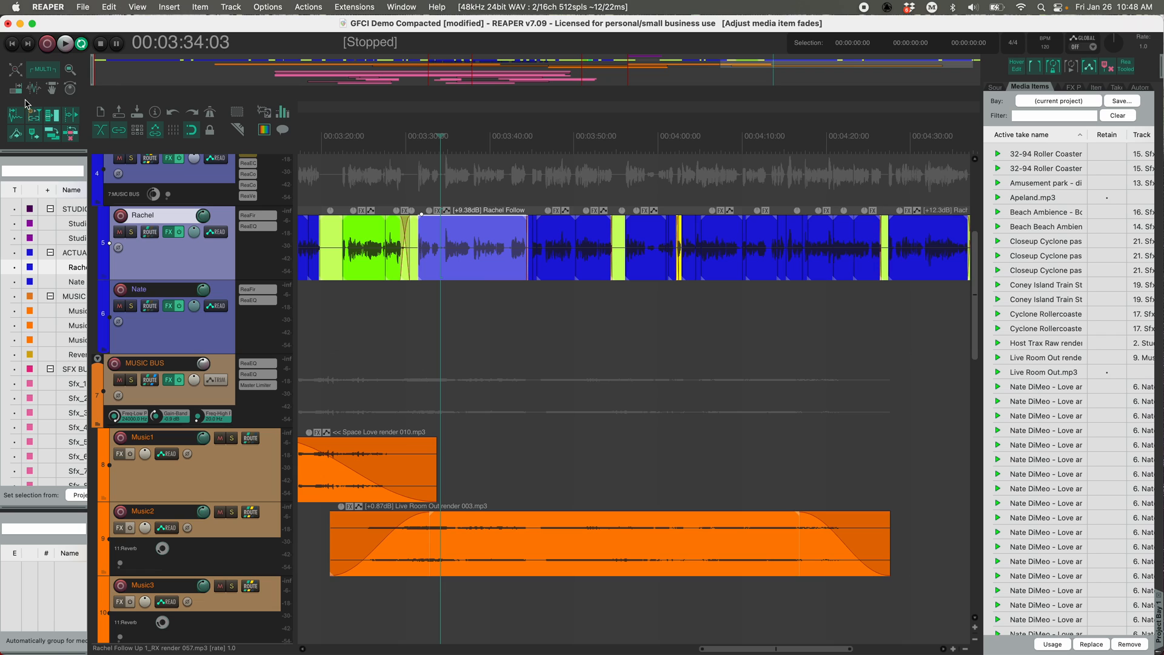
{"action": "left_click", "coordinate": [16, 88]}
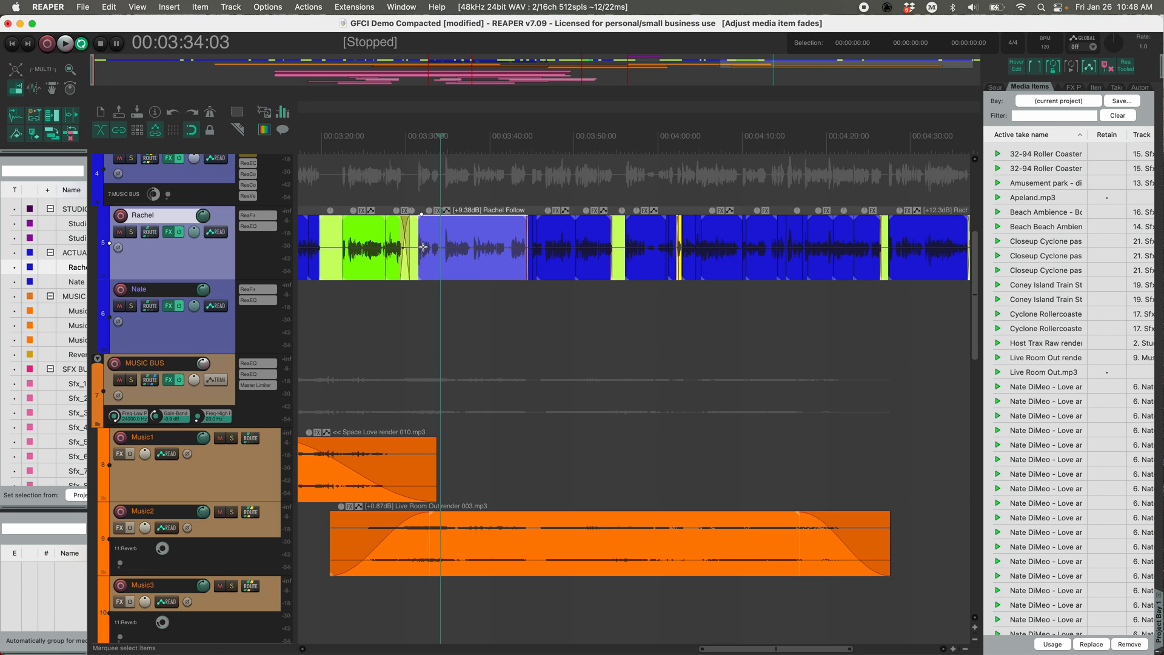
{"action": "left_click_drag", "start_coordinate": [423, 247], "coordinate": [490, 242]}
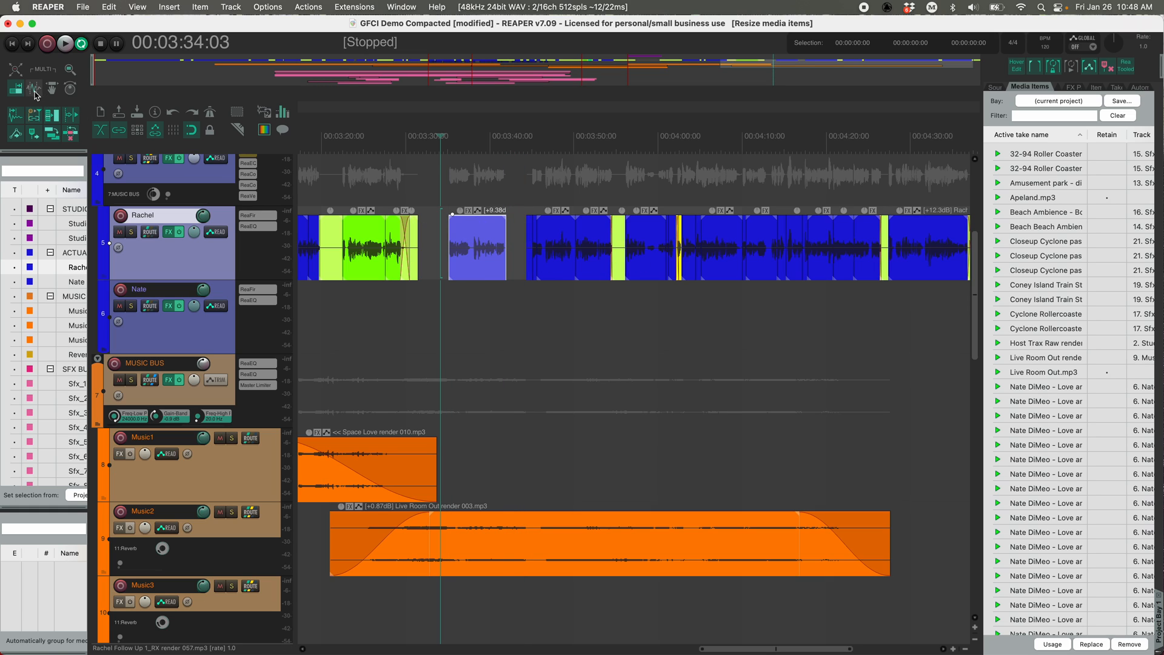
- With the Selector tool, select the range from 3:36:23 to 3:38:22 inside the shortened clip on track 5
{"action": "left_click", "coordinate": [34, 90]}
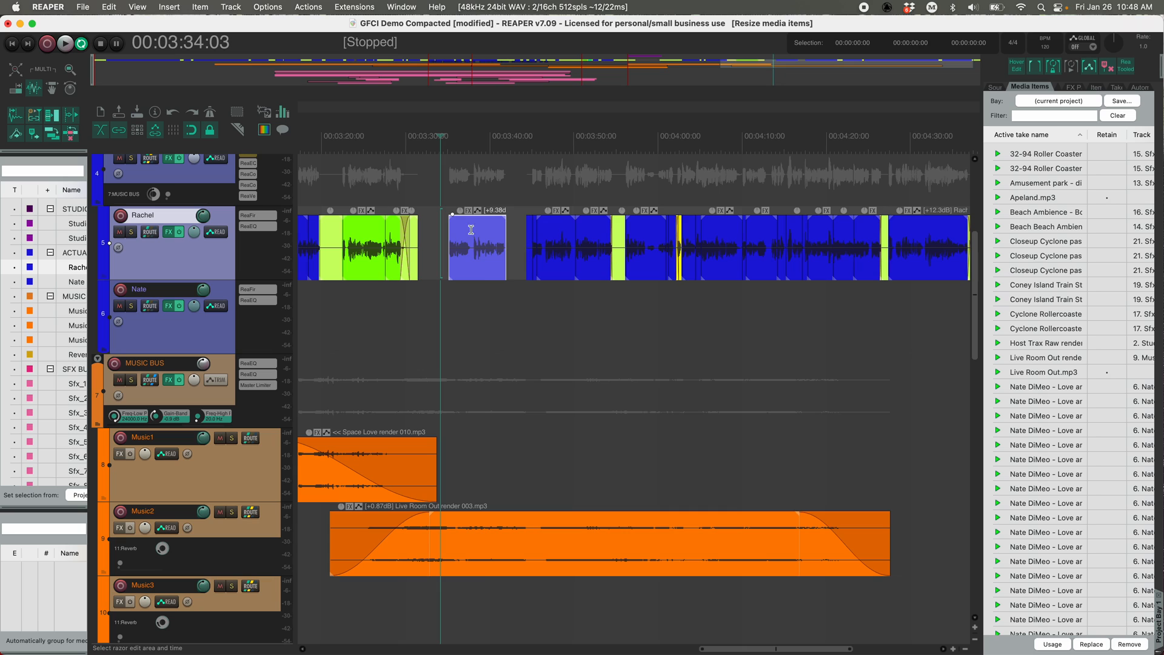
{"action": "mouse_move", "coordinate": [466, 242]}
{"action": "left_mouse_down"}
{"action": "mouse_move", "coordinate": [488, 236]}
{"action": "mouse_move", "coordinate": [481, 227]}
{"action": "left_mouse_up"}
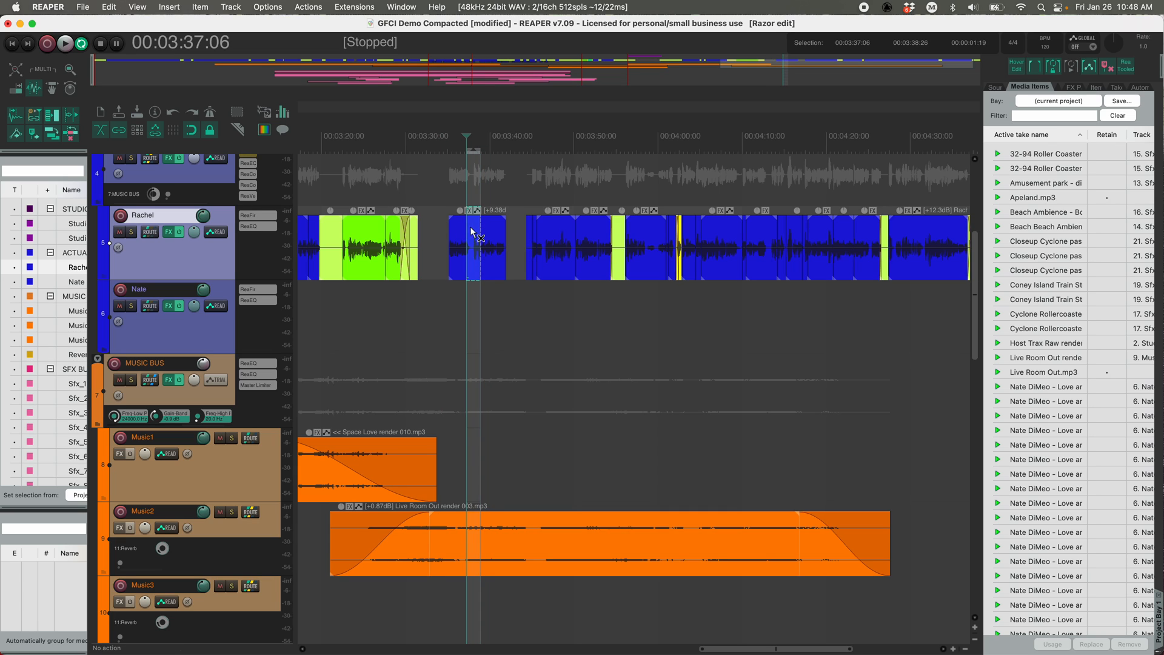
{"action": "key", "text": "super+z"}
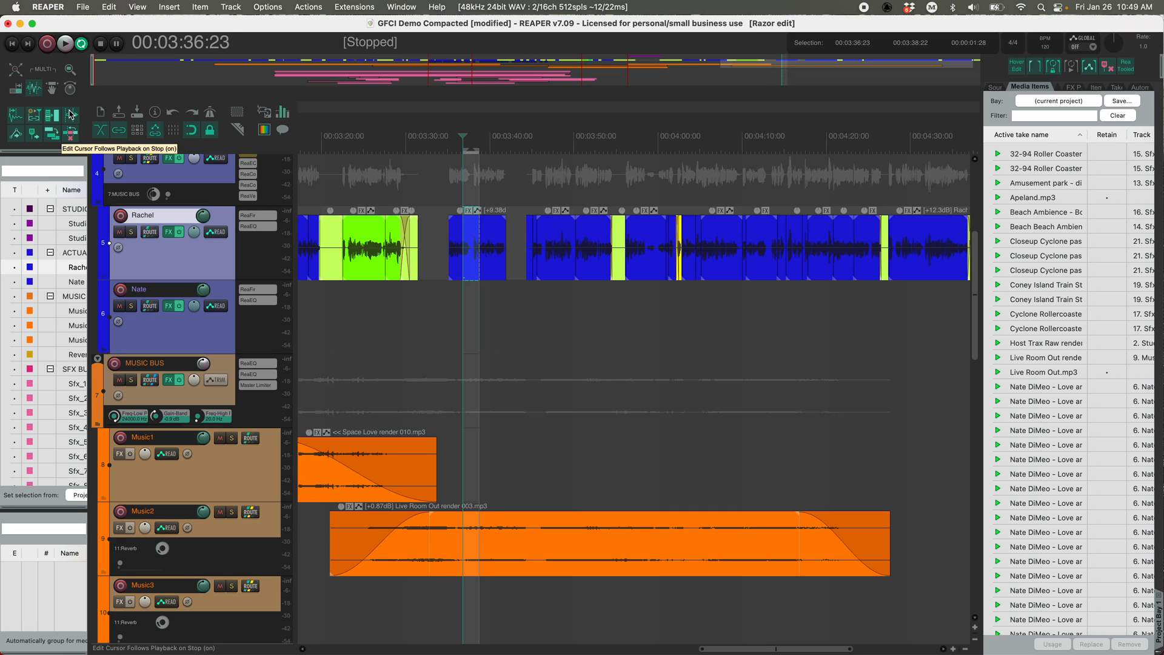
- Shift the shortened clip on track 5 slightly earlier with the Grabber tool, and reactivate the Multi tool
{"action": "left_click", "coordinate": [52, 88]}
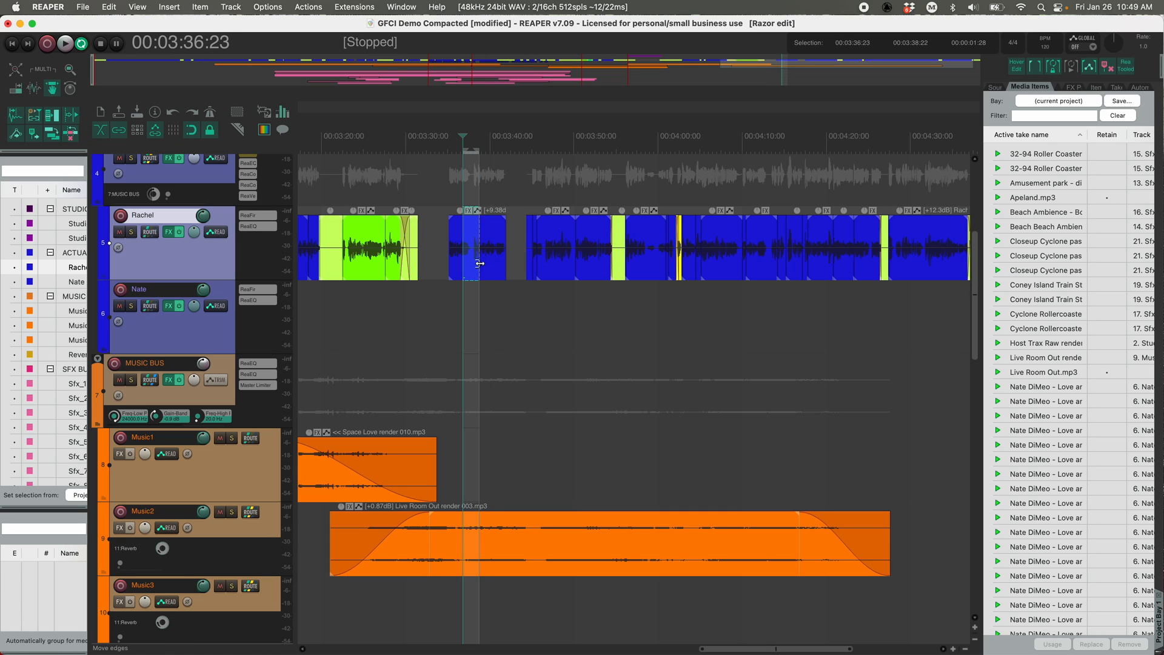
{"action": "left_click", "coordinate": [515, 258]}
{"action": "left_click_drag", "start_coordinate": [487, 266], "coordinate": [490, 236]}
{"action": "key", "text": "F9"}
{"action": "key", "text": "F9"}
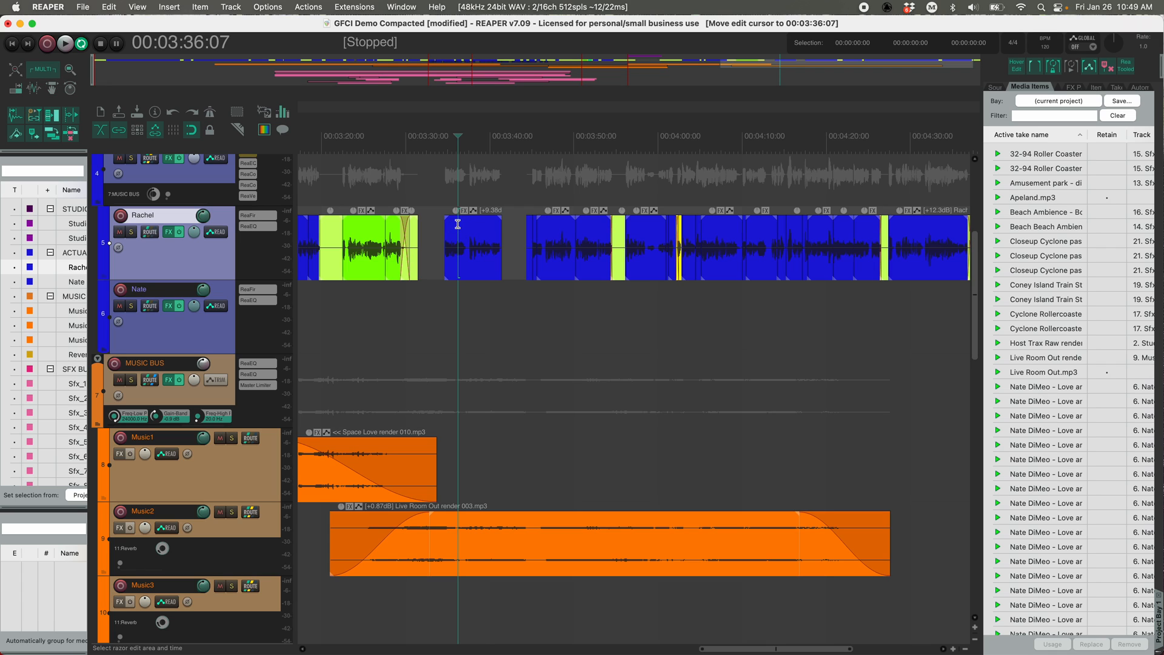
- Use the Multi tool to set the edit cursor inside the shortened clip and extend the clip's start to about 3:33
{"action": "left_click", "coordinate": [454, 226]}
{"action": "left_click", "coordinate": [471, 227]}
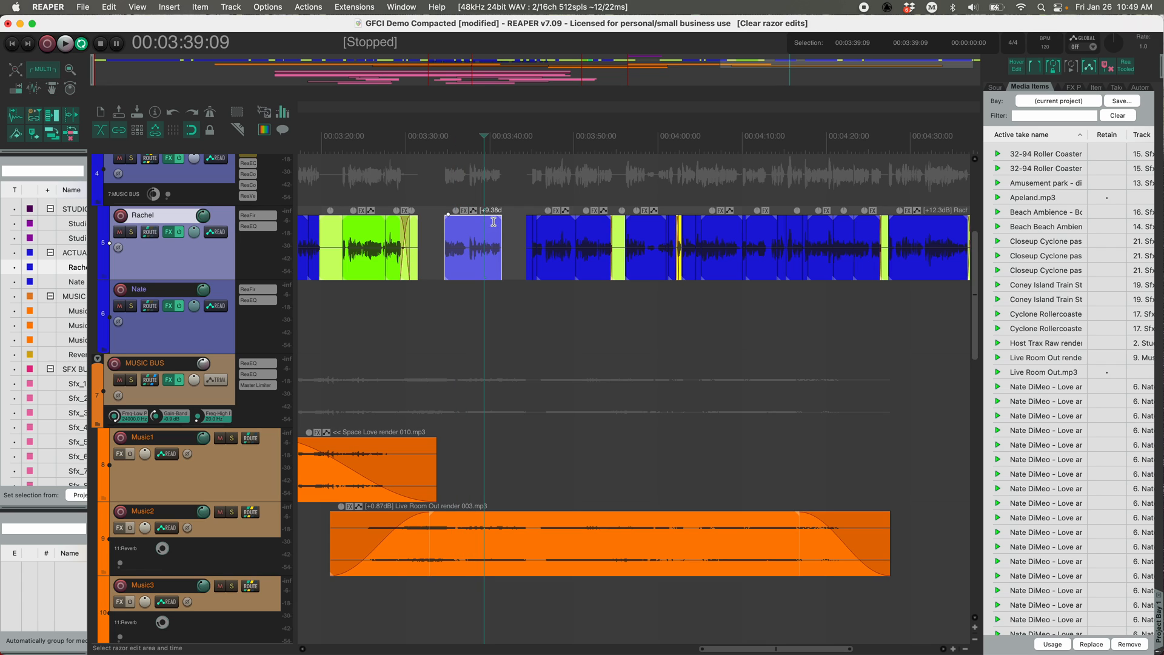
{"action": "mouse_move", "coordinate": [446, 233]}
{"action": "left_mouse_down"}
{"action": "mouse_move", "coordinate": [430, 233]}
{"action": "mouse_move", "coordinate": [444, 219]}
{"action": "left_mouse_up"}
{"action": "key", "text": "super+z"}
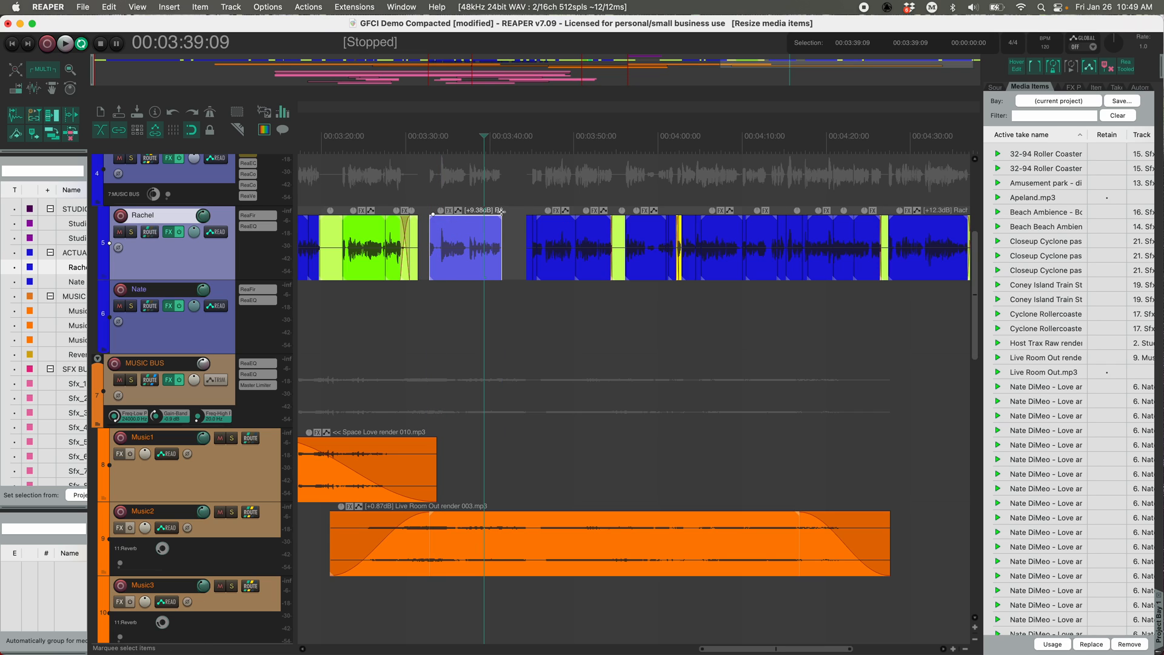
- Magnify the track 5 clip's waveform with the Zoomer tool, reactivate the Multi tool, and return to a wider view
{"action": "key", "text": "F5"}
{"action": "left_click_drag", "start_coordinate": [447, 227], "coordinate": [499, 255]}
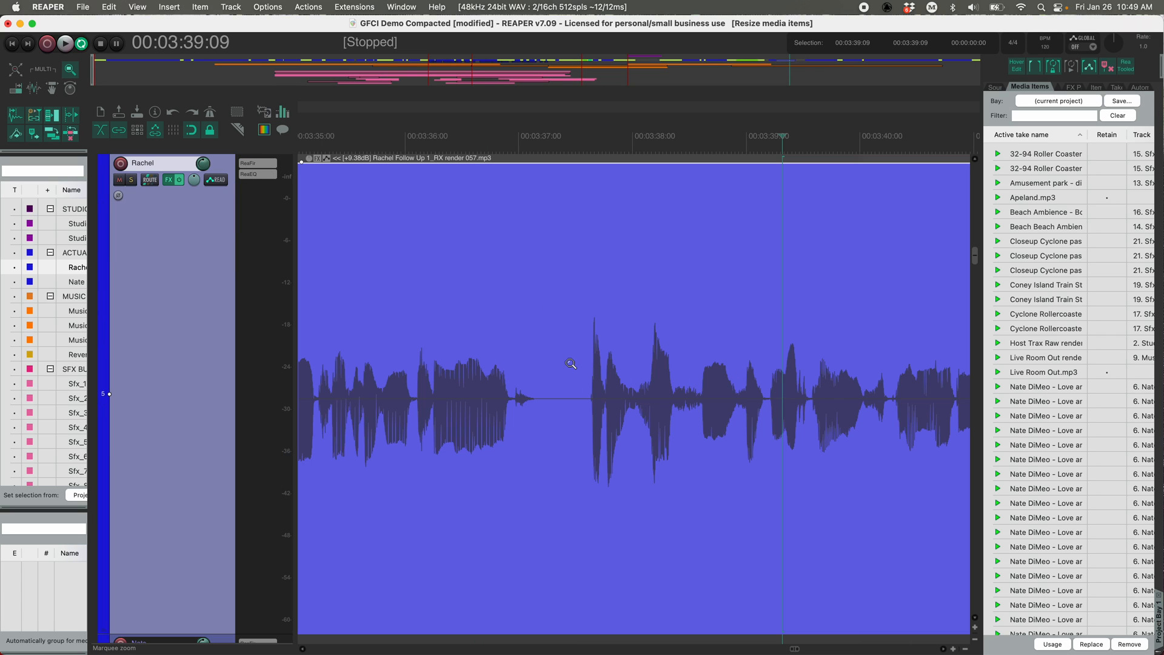
{"action": "left_click", "coordinate": [46, 70]}
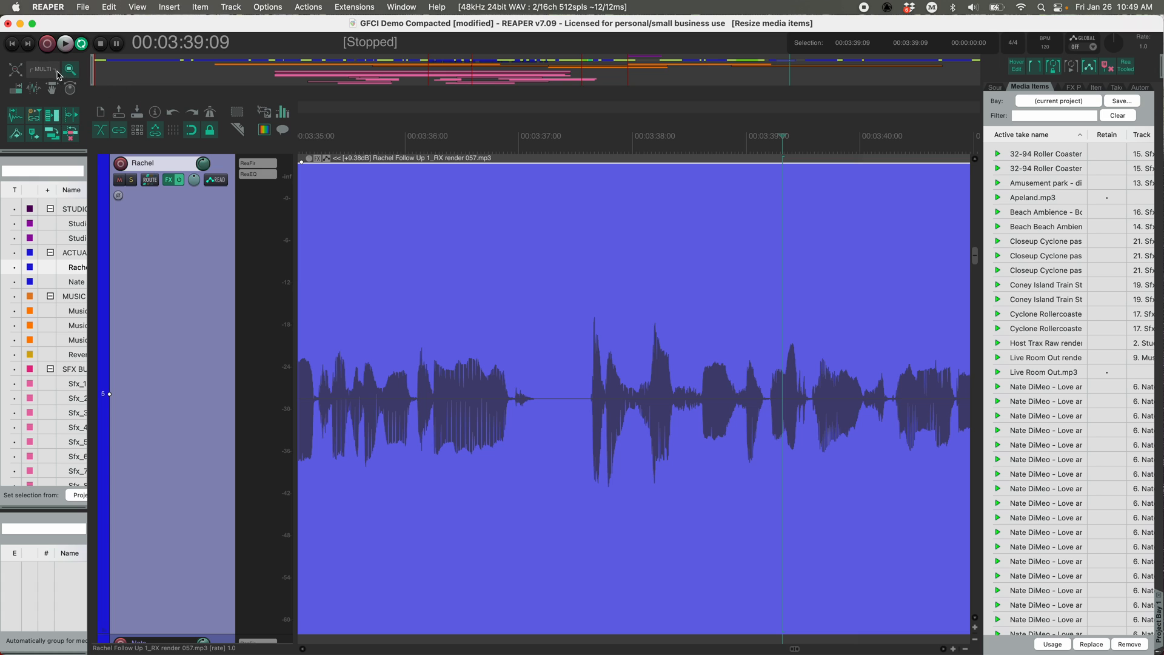
{"action": "scroll", "coordinate": [539, 279], "scroll_direction": "down", "scroll_amount": 5}
{"action": "scroll", "coordinate": [544, 280], "scroll_direction": "down", "scroll_amount": 10}
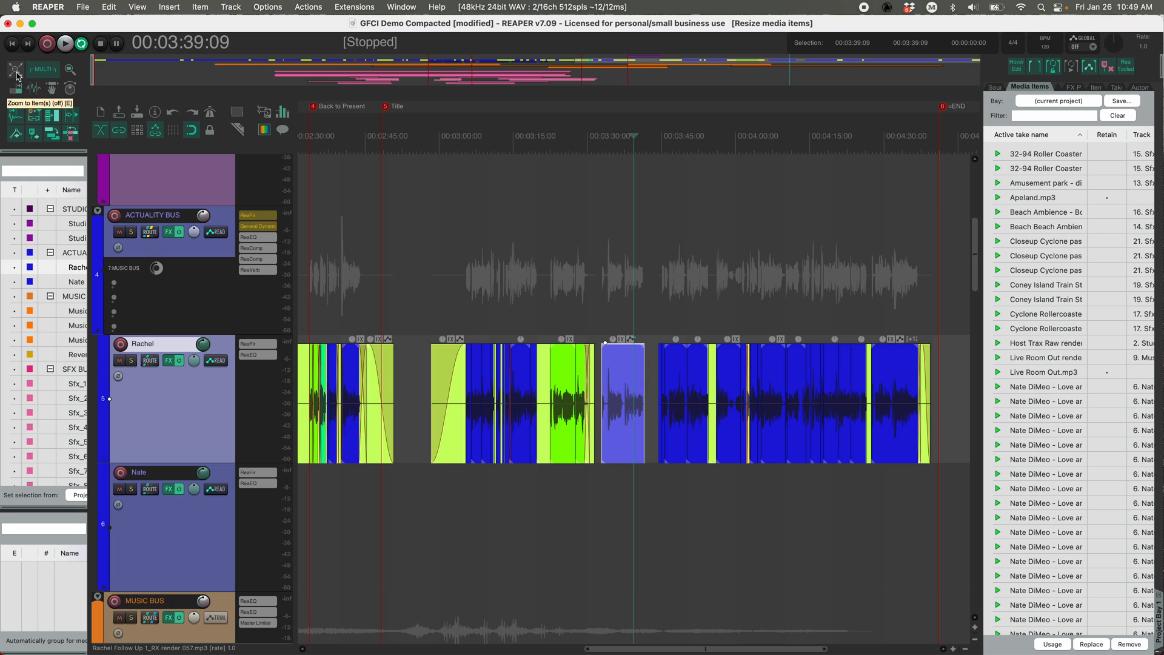
- Select the "Space Love render 010.mp3" item on Music1 and toggle Zoom to Item(s) on and off again
{"action": "left_click", "coordinate": [654, 383]}
{"action": "scroll", "coordinate": [671, 431], "scroll_direction": "down", "scroll_amount": 5}
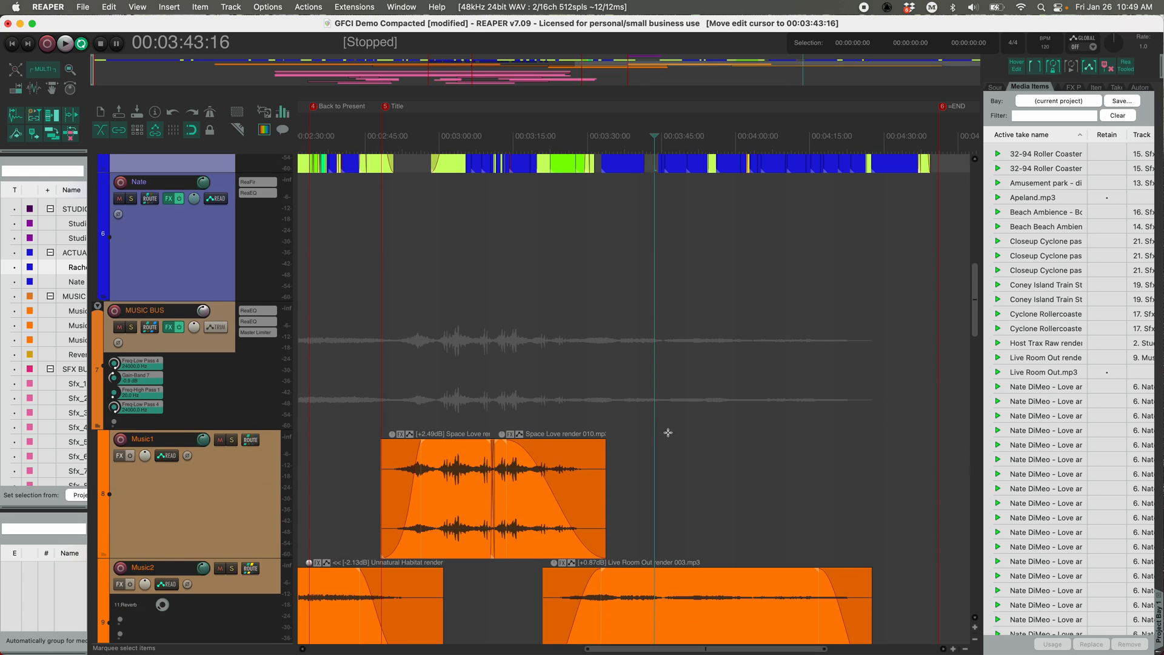
{"action": "left_click", "coordinate": [535, 528]}
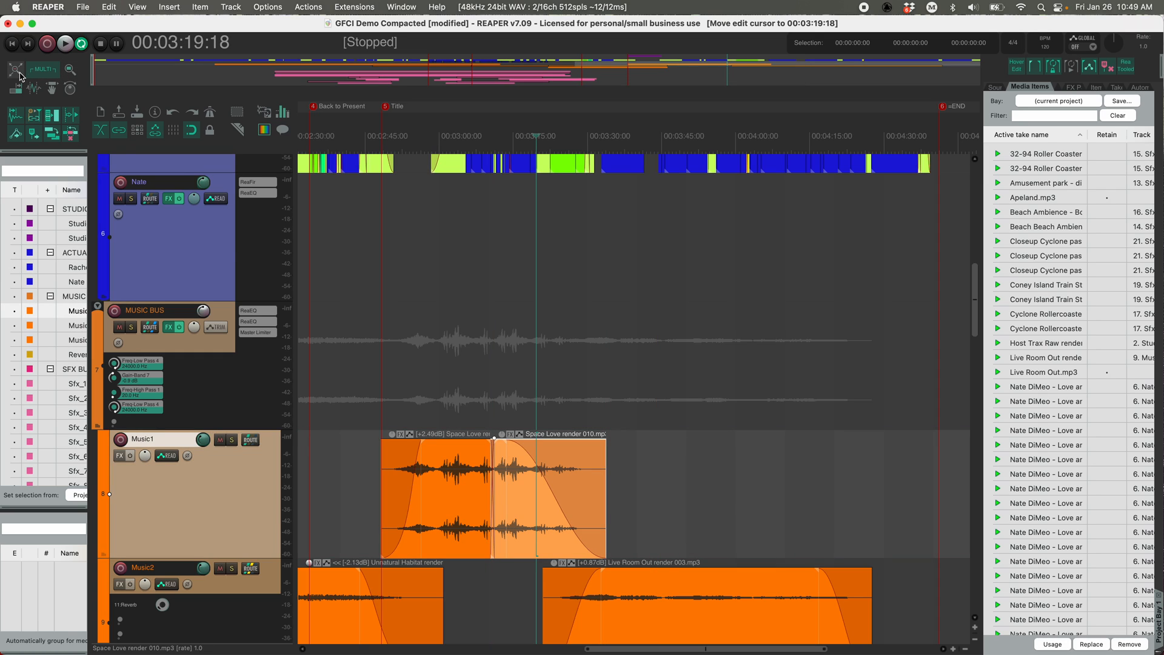
{"action": "left_click", "coordinate": [18, 75]}
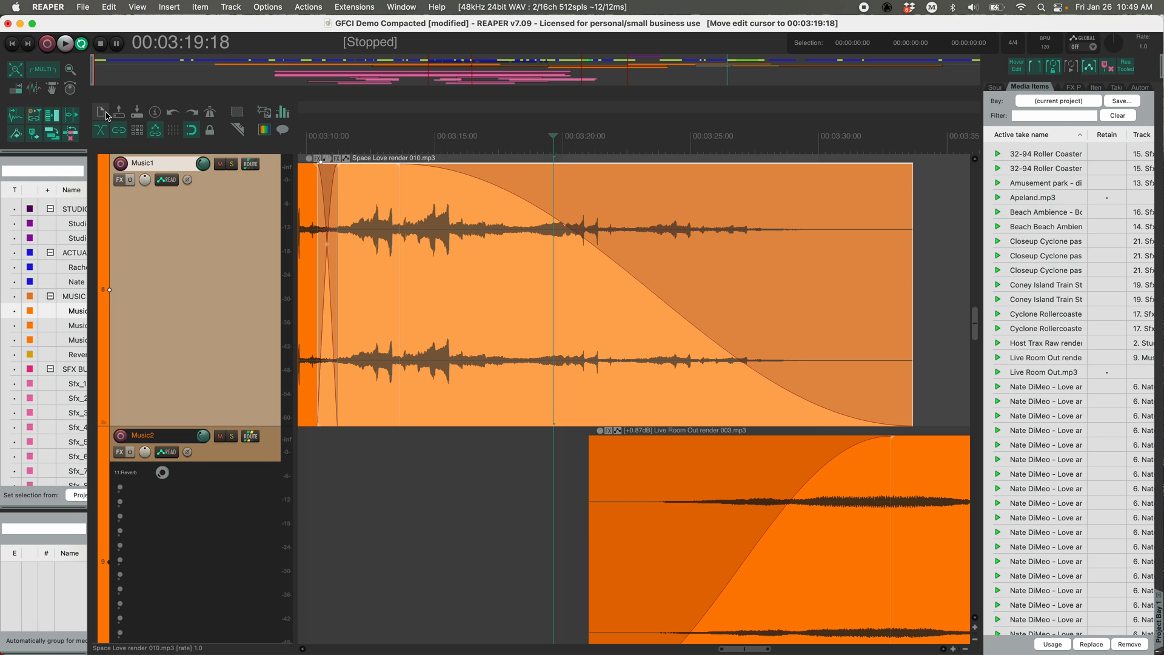
{"action": "left_click", "coordinate": [17, 73]}
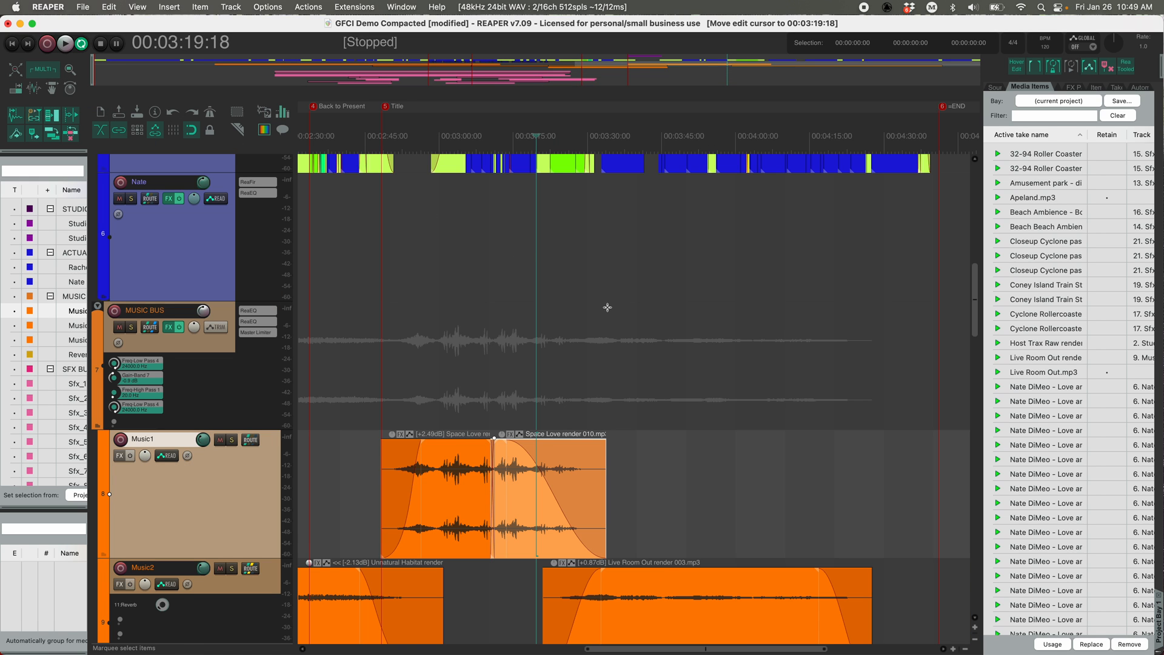
- Bring the whole project into view, switch to Pro Tools to examine its Edit window tools, and return to REAPER
{"action": "scroll", "coordinate": [609, 309], "scroll_direction": "down", "scroll_amount": 5}
{"action": "scroll", "coordinate": [610, 311], "scroll_direction": "down", "scroll_amount": 5}
{"action": "scroll", "coordinate": [610, 313], "scroll_direction": "down", "scroll_amount": 3}
{"action": "scroll", "coordinate": [611, 312], "scroll_direction": "down", "scroll_amount": 5}
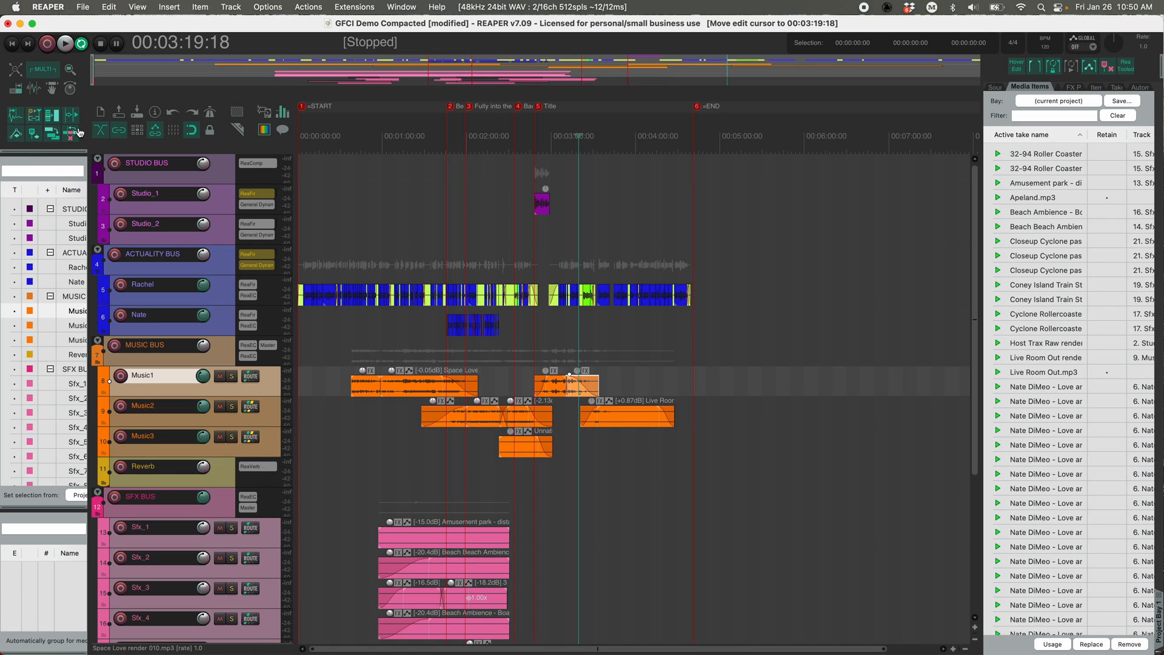
{"action": "key", "text": "super+Tab"}
{"action": "key", "text": "super+Tab"}
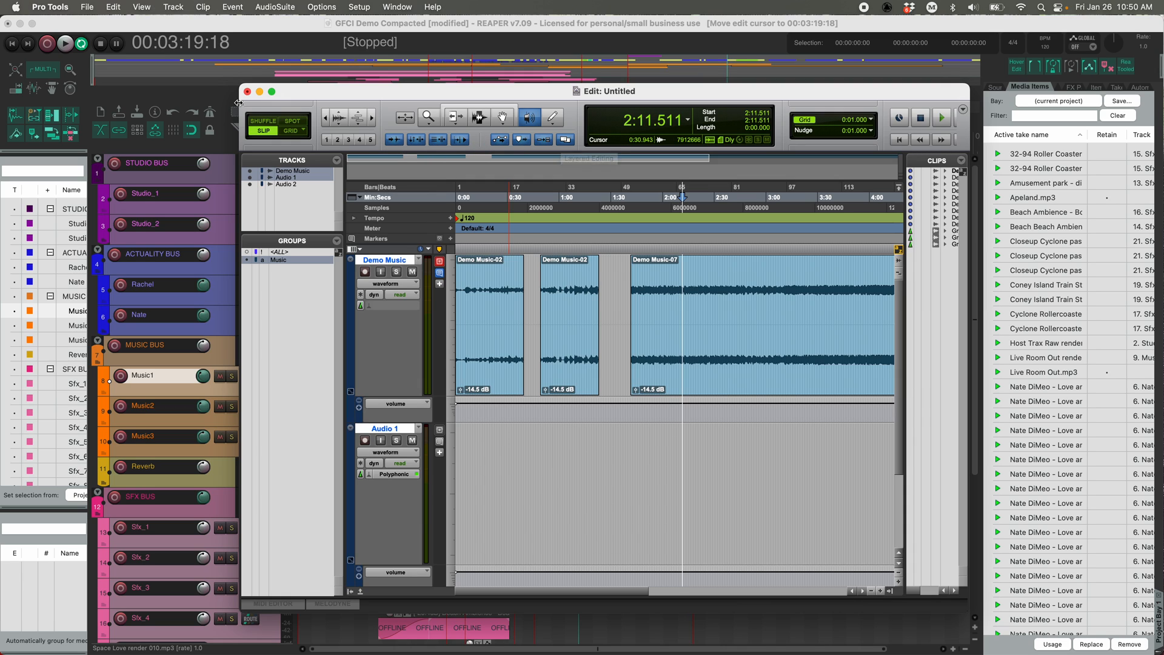
{"action": "left_click", "coordinate": [230, 27]}
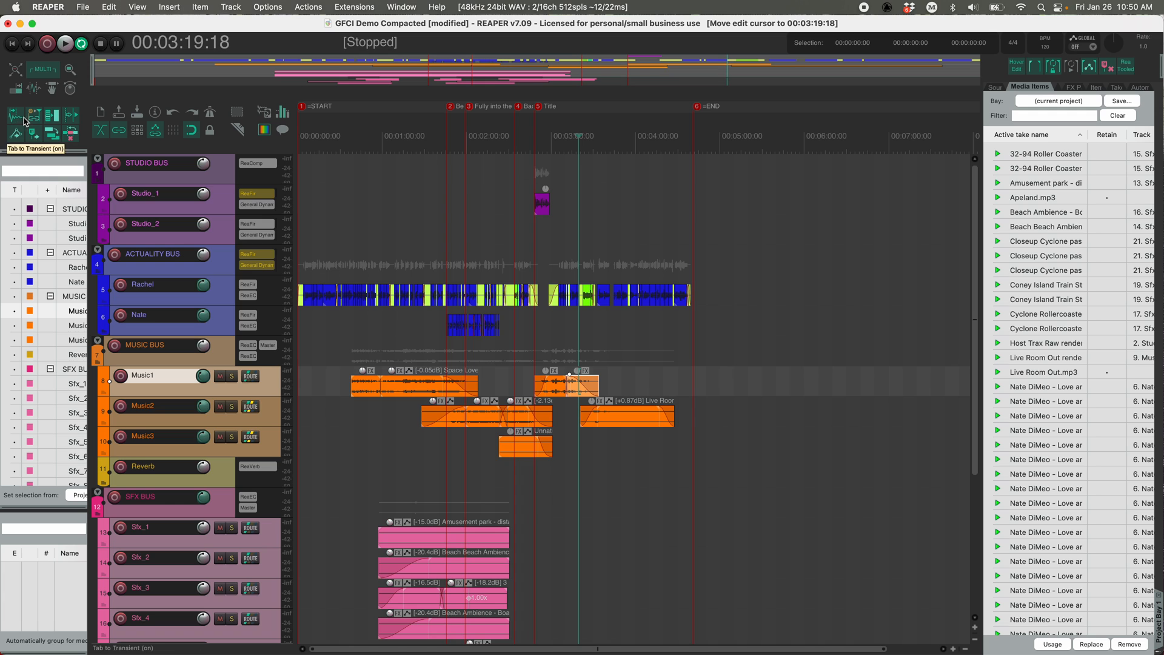
- Select the track 5 clip around 1:55, view its waveform closely, and place the edit cursor near 1:54:09
{"action": "left_click", "coordinate": [461, 285]}
{"action": "scroll", "coordinate": [469, 286], "scroll_direction": "up", "scroll_amount": 3}
{"action": "scroll", "coordinate": [469, 286], "scroll_direction": "up", "scroll_amount": 5}
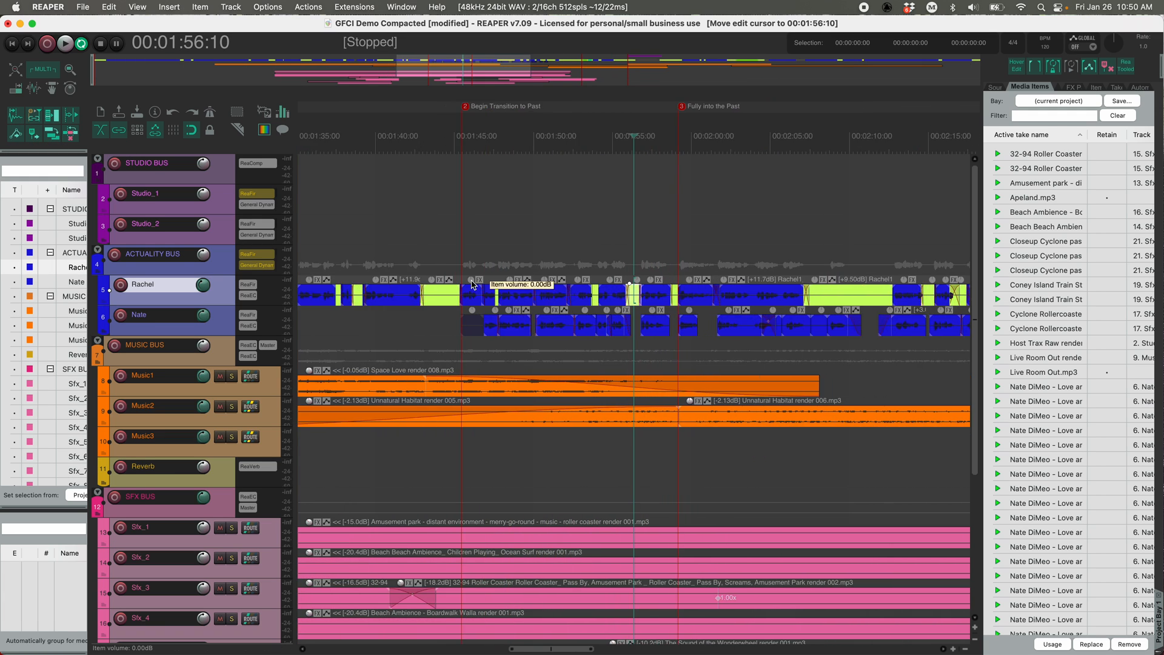
{"action": "left_click", "coordinate": [555, 305]}
{"action": "scroll", "coordinate": [551, 303], "scroll_direction": "up", "scroll_amount": 3}
{"action": "scroll", "coordinate": [550, 303], "scroll_direction": "up", "scroll_amount": 3}
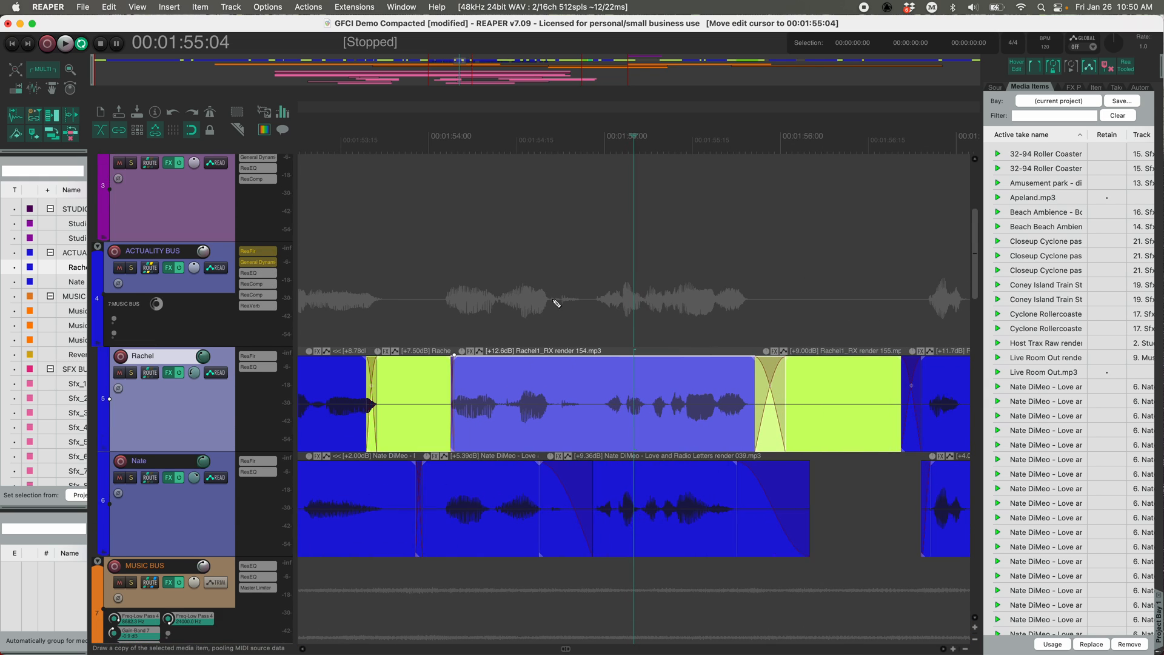
{"action": "left_click", "coordinate": [513, 367]}
{"action": "left_click", "coordinate": [484, 371]}
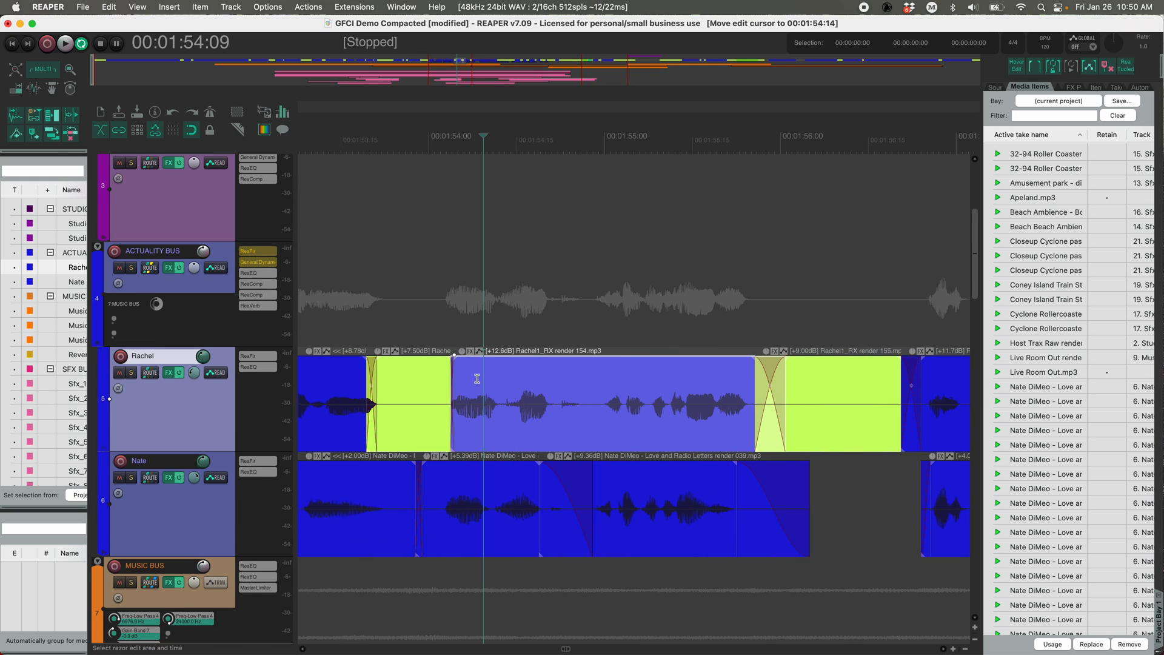
- Place the edit cursor near the selected clip's start and advance it through successive transients with Tab to Transient
{"action": "left_click", "coordinate": [468, 379]}
{"action": "key", "text": "Tab"}
{"action": "key", "text": "Tab"}
{"action": "key", "text": "Tab"}
{"action": "key", "text": "Tab"}
{"action": "key", "text": "Tab"}
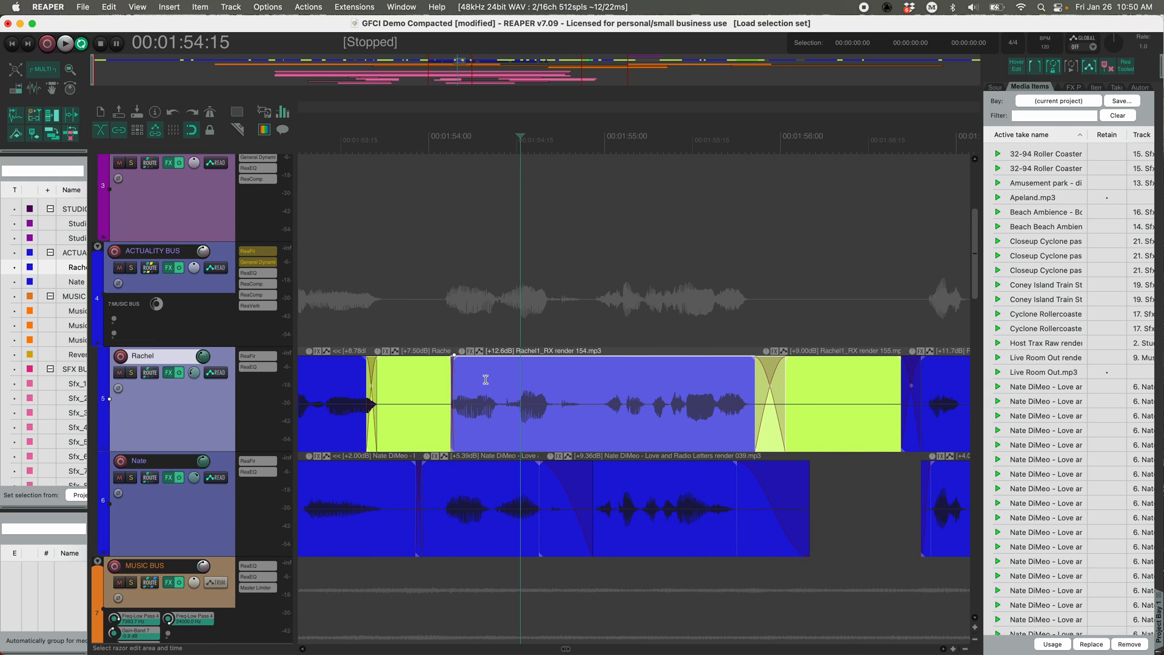
- Advance the edit cursor through the remaining transients of the selected track 5 clip to 1:55:19
{"action": "key", "text": "Tab"}
{"action": "key", "text": "Tab"}
{"action": "key", "text": "Tab"}
{"action": "key", "text": "Tab"}
{"action": "key", "text": "Tab"}
{"action": "key", "text": "Tab"}
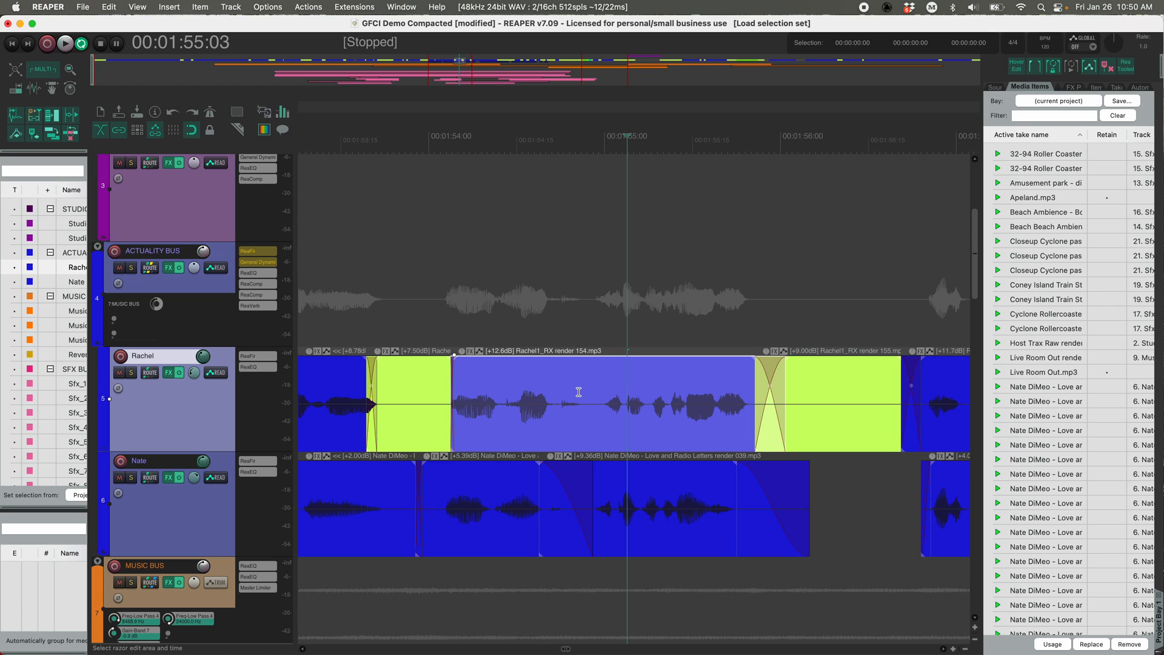
{"action": "key", "text": "Tab"}
{"action": "key", "text": "Tab"}
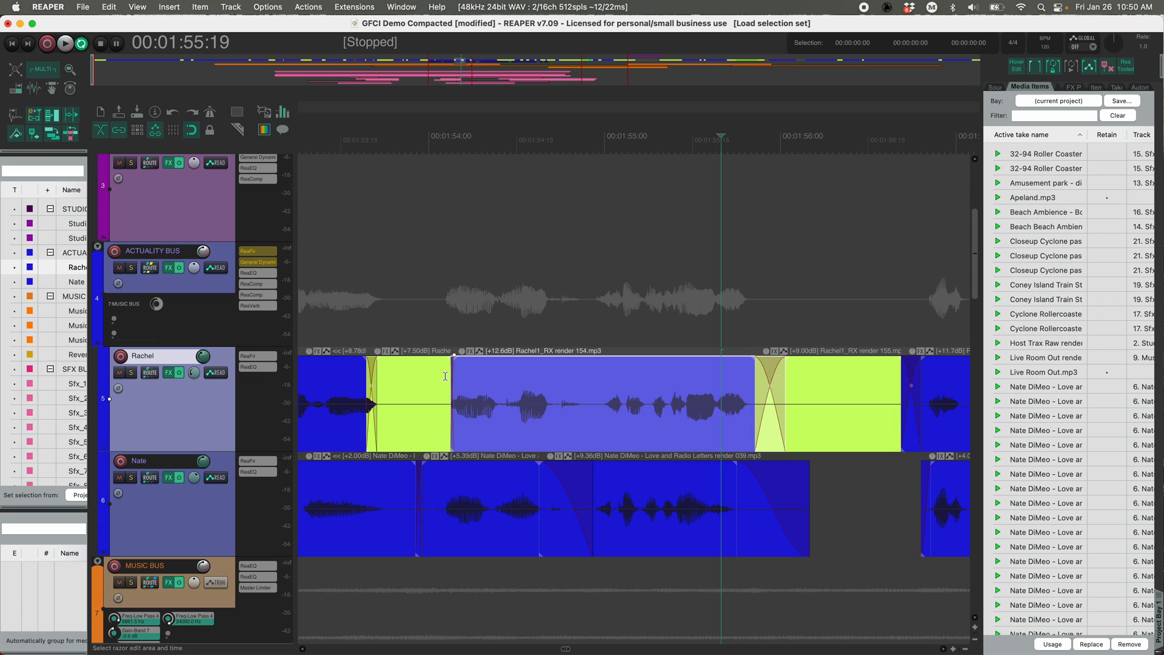
- Place the edit cursor near 1:54 with no clip selected and advance it along the track 5 clip boundaries to 2:15:11
{"action": "left_click", "coordinate": [446, 319]}
{"action": "key", "text": "Tab"}
{"action": "key", "text": "Tab"}
{"action": "key", "text": "Tab"}
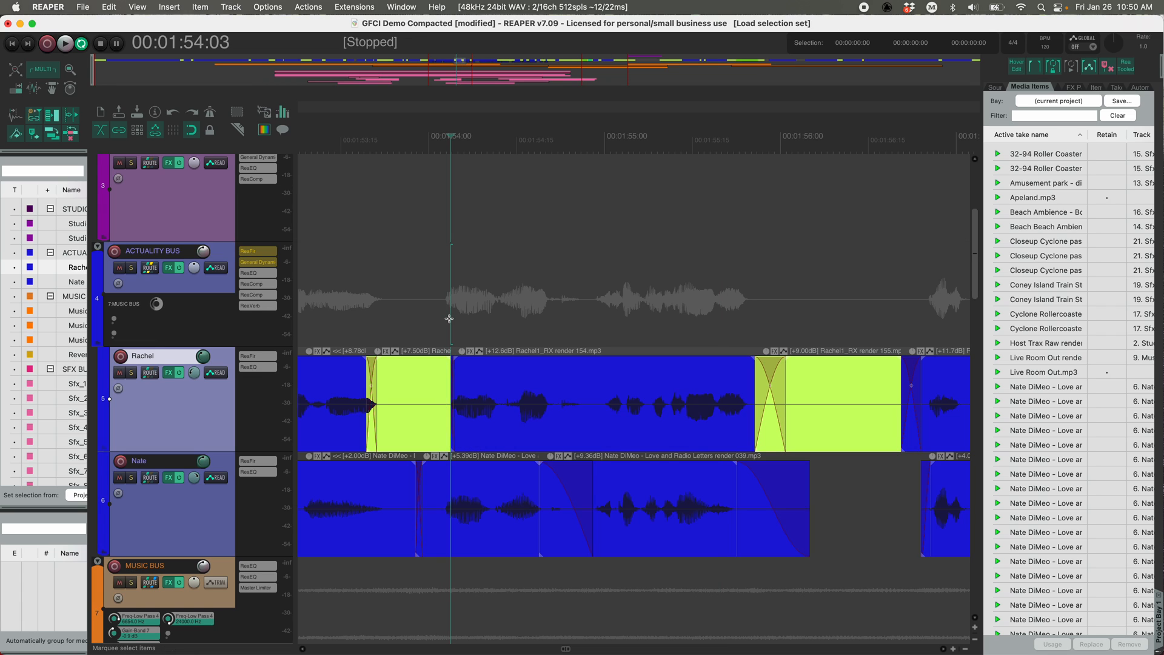
{"action": "key", "text": "Tab"}
{"action": "key", "text": "Tab"}
{"action": "key", "text": "Tab"}
{"action": "key", "text": "Tab"}
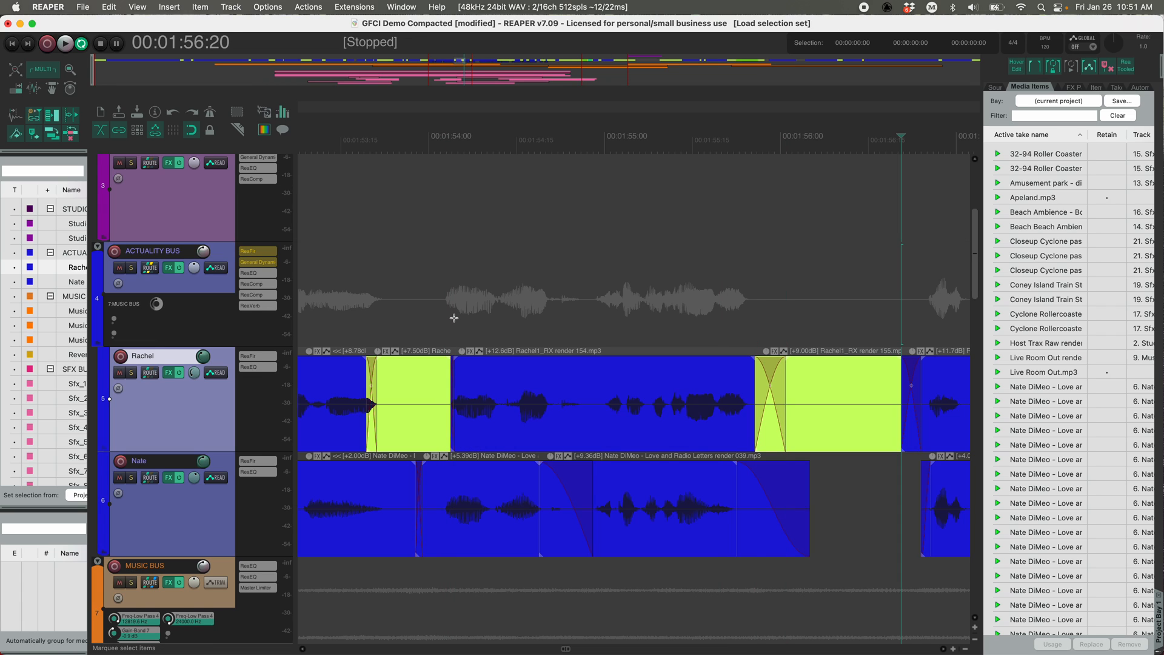
{"action": "key", "text": "Tab"}
{"action": "key", "text": "Tab"}
{"action": "key", "text": "Tab"}
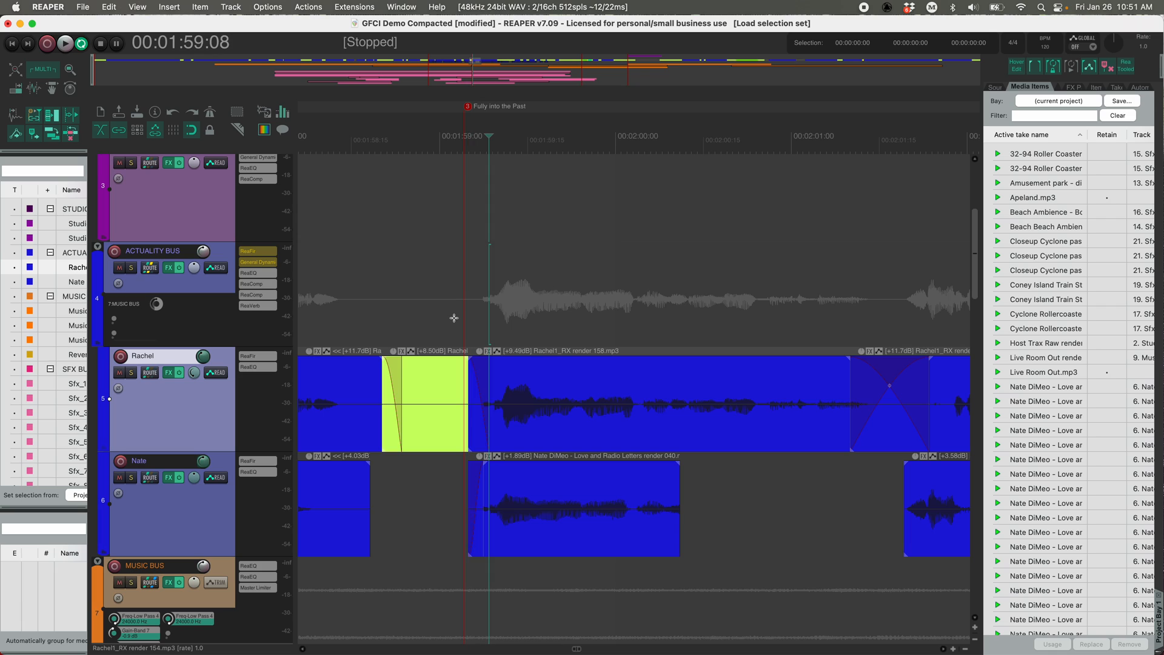
{"action": "key", "text": "Tab"}
{"action": "key", "text": "Tab"}
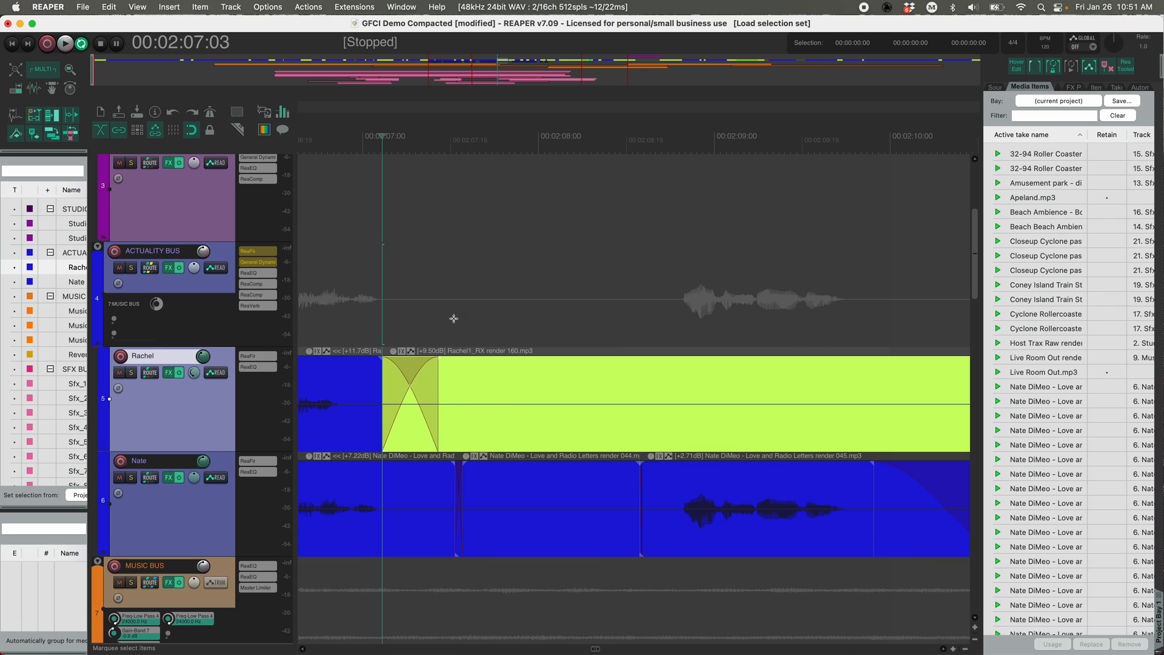
{"action": "key", "text": "Tab"}
{"action": "key", "text": "Tab"}
{"action": "key", "text": "Tab"}
{"action": "key", "text": "Tab"}
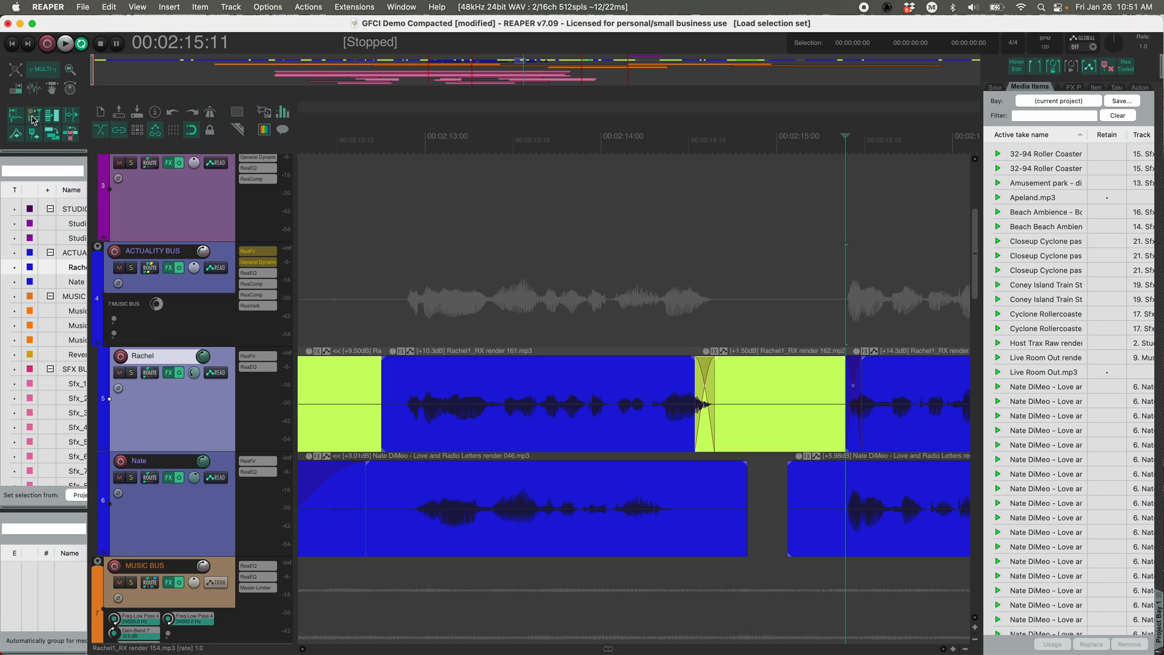
- Examine the Link Timeline and Edit Selection option in Pro Tools, and return to REAPER with most of the arrangement in view
{"action": "key", "text": "super+Tab"}
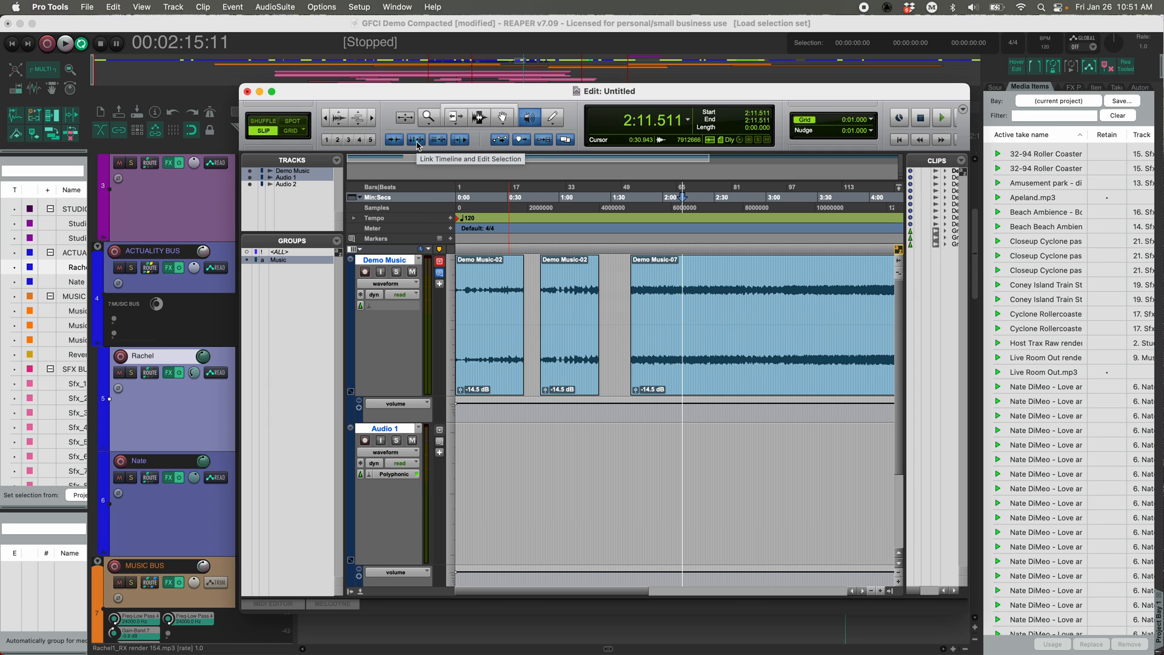
{"action": "left_click", "coordinate": [434, 28]}
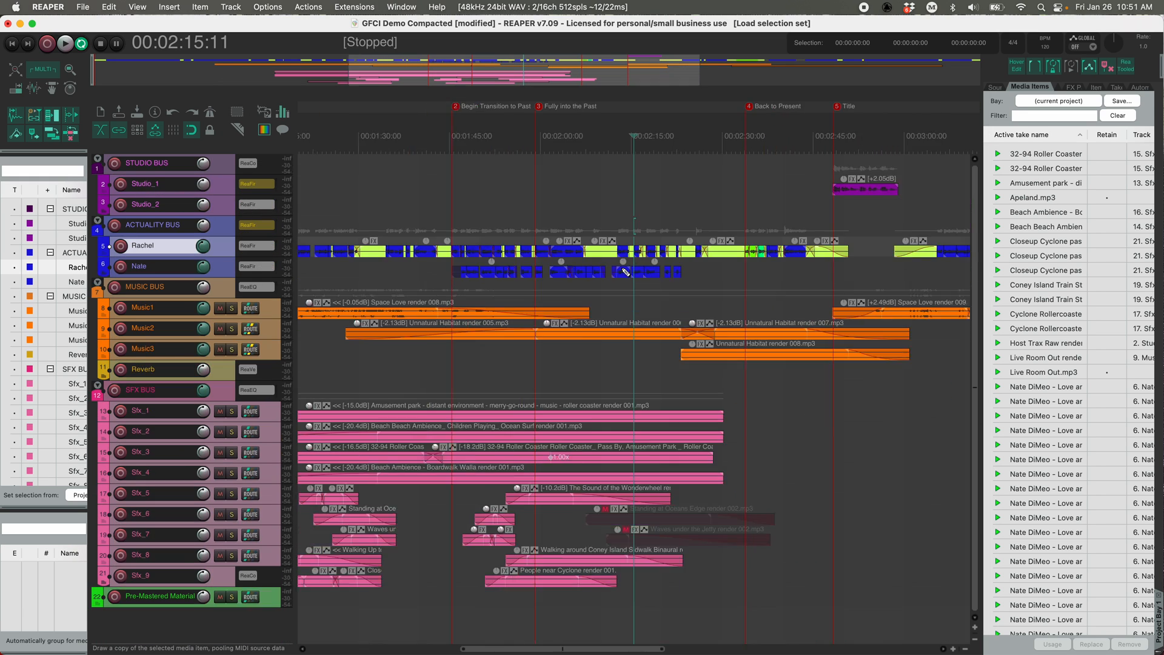
{"action": "scroll", "coordinate": [624, 271], "scroll_direction": "down", "scroll_amount": 5}
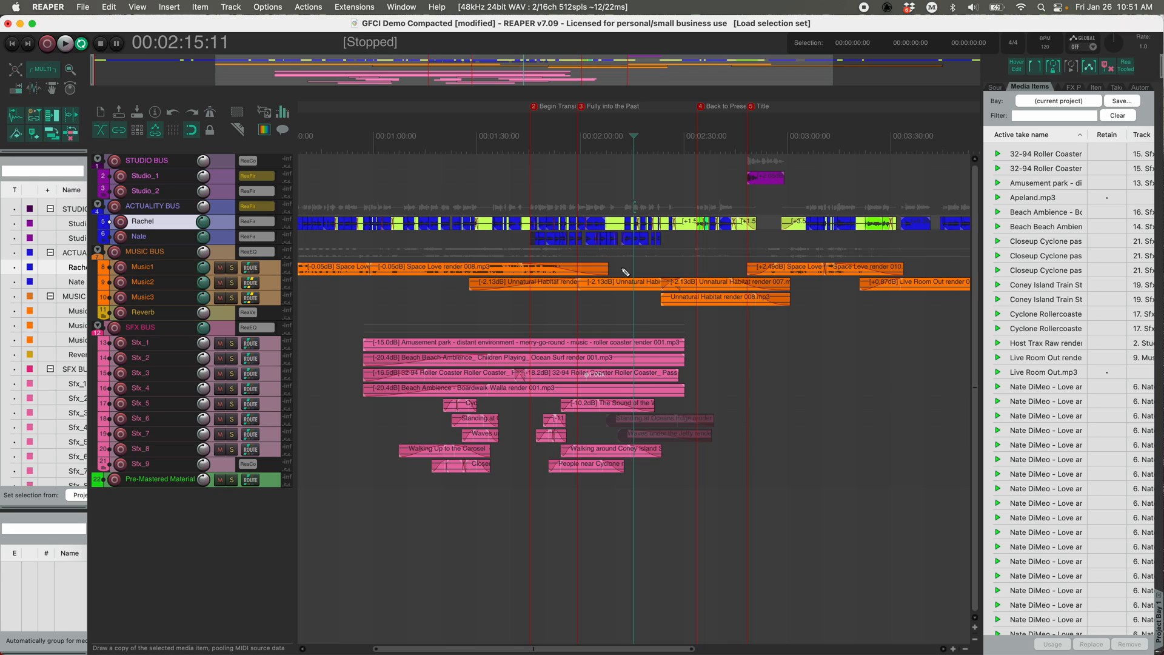
{"action": "scroll", "coordinate": [624, 270], "scroll_direction": "down", "scroll_amount": 1}
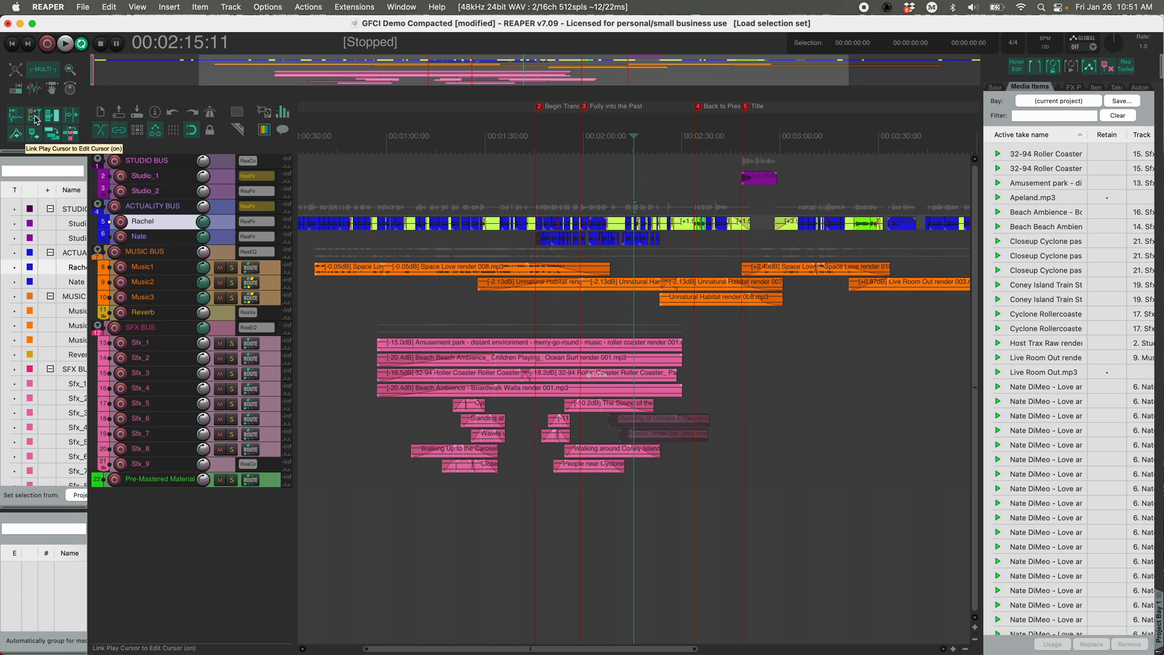
- Play the project briefly from 1:25:04 and turn off Link Play Cursor to Edit Cursor
{"action": "left_click", "coordinate": [469, 138]}
{"action": "key", "text": "space"}
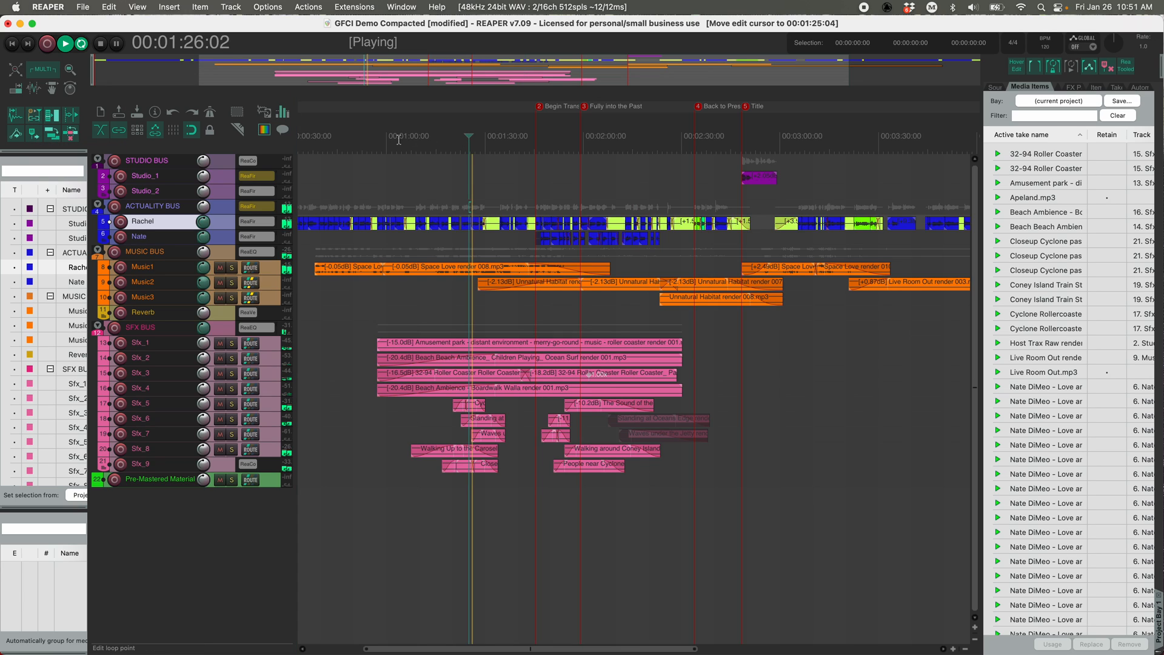
{"action": "key", "text": "space"}
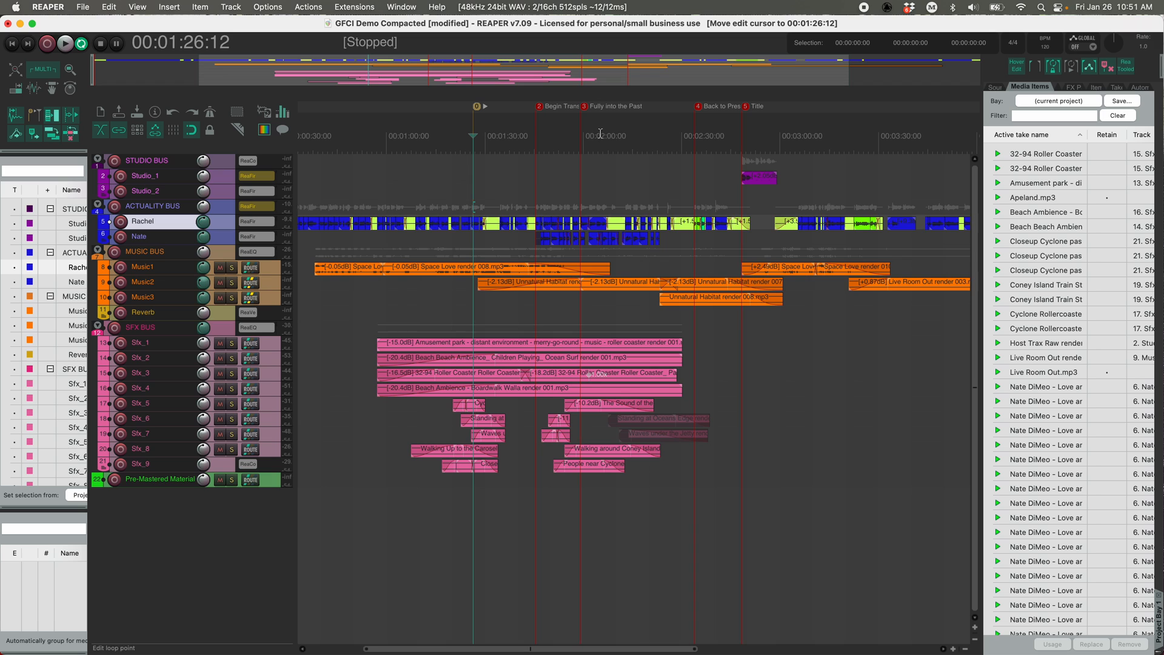
- Move the separate playback start marker to about 1:35 and play from it while the edit cursor stays at 1:26:12
{"action": "key", "text": "space"}
{"action": "scroll", "coordinate": [600, 135], "scroll_direction": "up", "scroll_amount": 5}
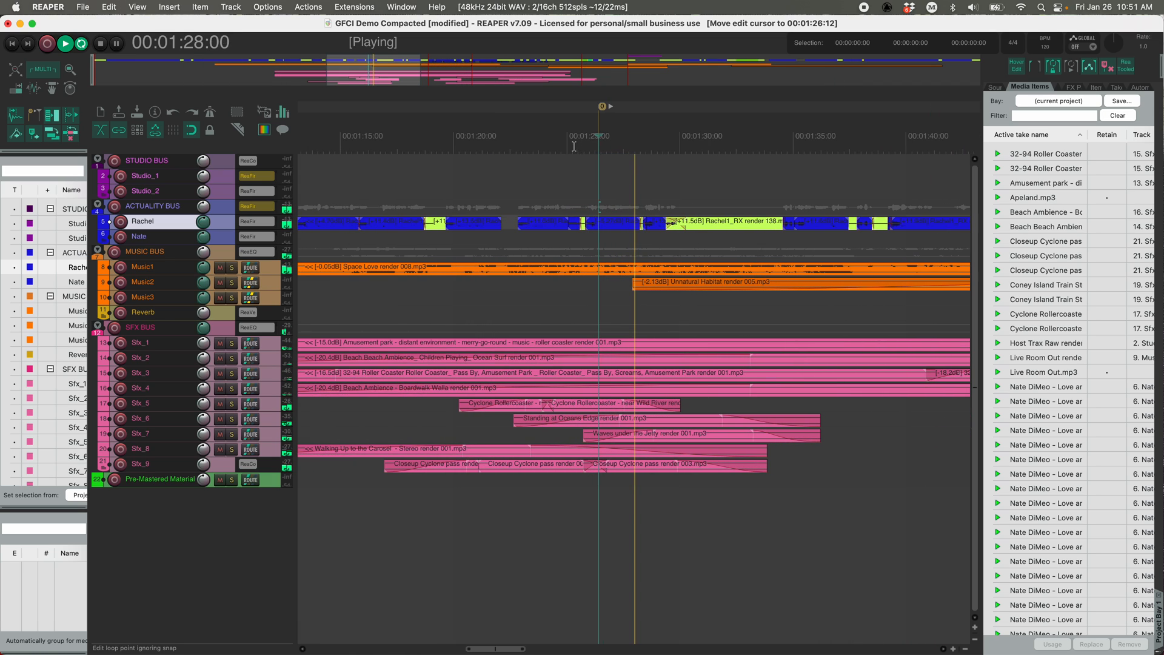
{"action": "left_click_drag", "start_coordinate": [603, 107], "coordinate": [812, 111]}
{"action": "key", "text": "space"}
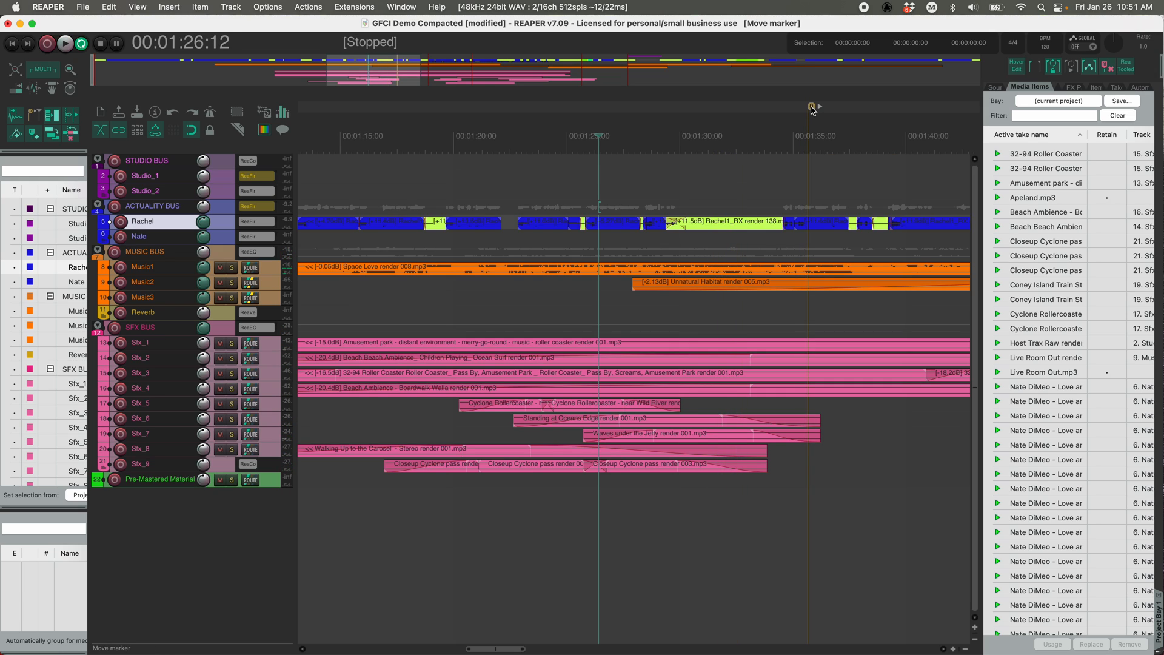
{"action": "key", "text": "space"}
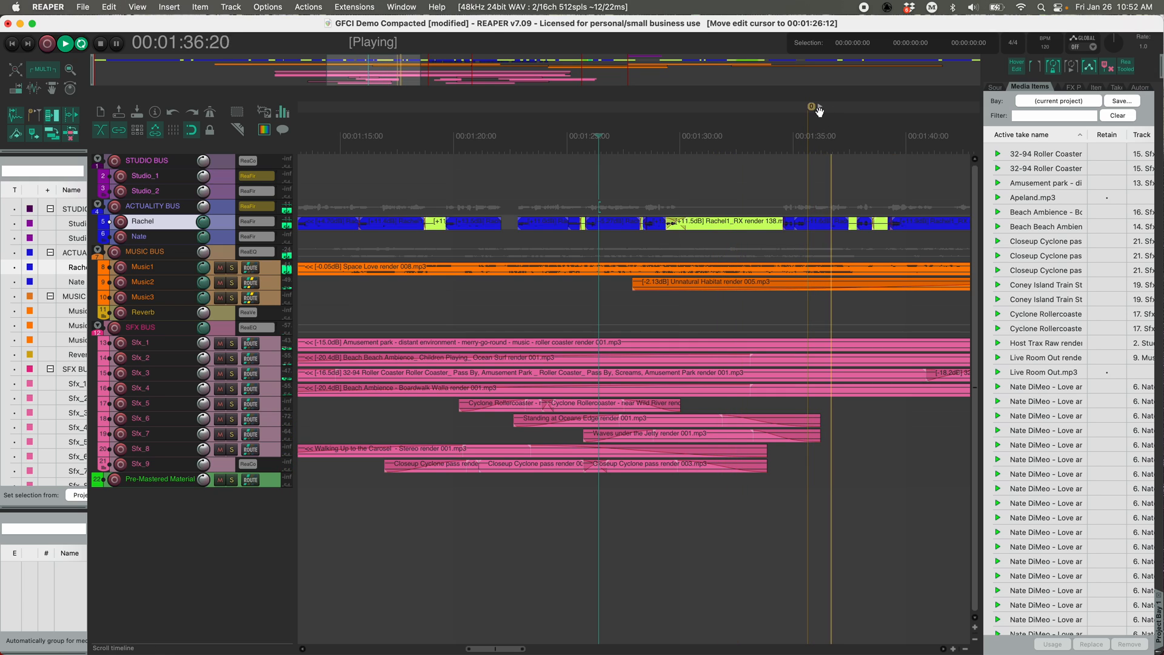
{"action": "key", "text": "space"}
- Move the playback start marker back to about 1:18 and start and stop playback from it repeatedly
{"action": "mouse_move", "coordinate": [845, 108]}
{"action": "left_mouse_down"}
{"action": "mouse_move", "coordinate": [392, 117]}
{"action": "mouse_move", "coordinate": [417, 109]}
{"action": "left_mouse_up"}
{"action": "key", "text": "space"}
{"action": "key", "text": "space"}
{"action": "key", "text": "space"}
{"action": "key", "text": "space"}
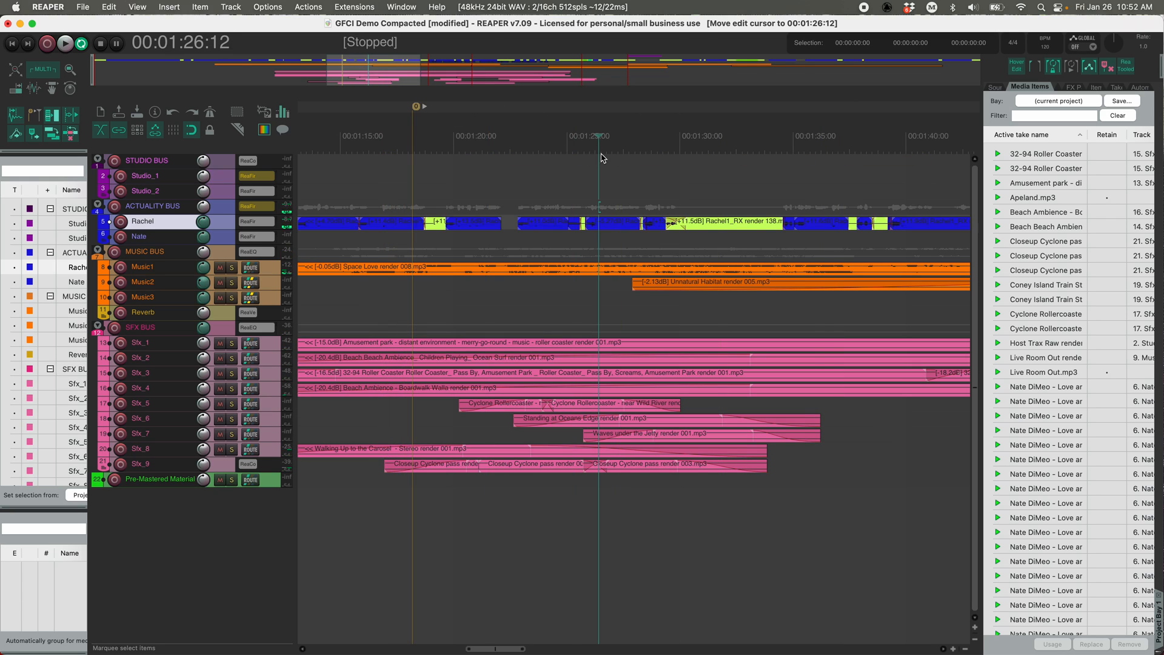
{"action": "key", "text": "space"}
{"action": "key", "text": "space"}
- Turn Link Play Cursor to Edit Cursor back on and play in short bursts from 1:26:12, stopping at 1:30:10
{"action": "scroll", "coordinate": [597, 154], "scroll_direction": "right", "scroll_amount": 3}
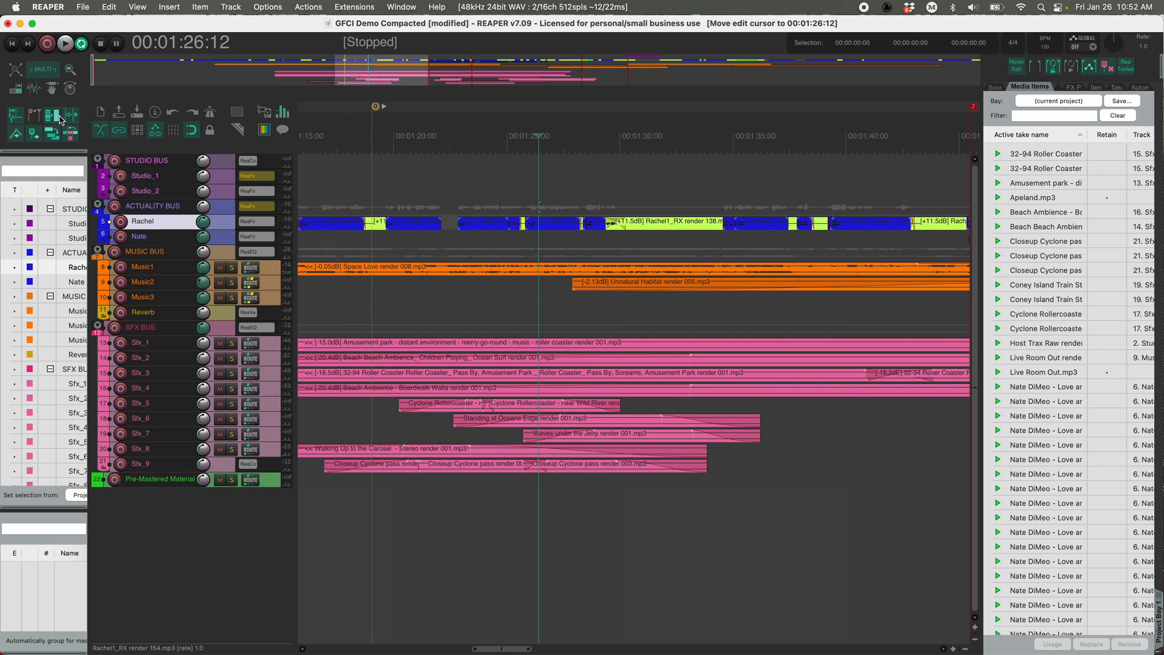
{"action": "left_click", "coordinate": [34, 117]}
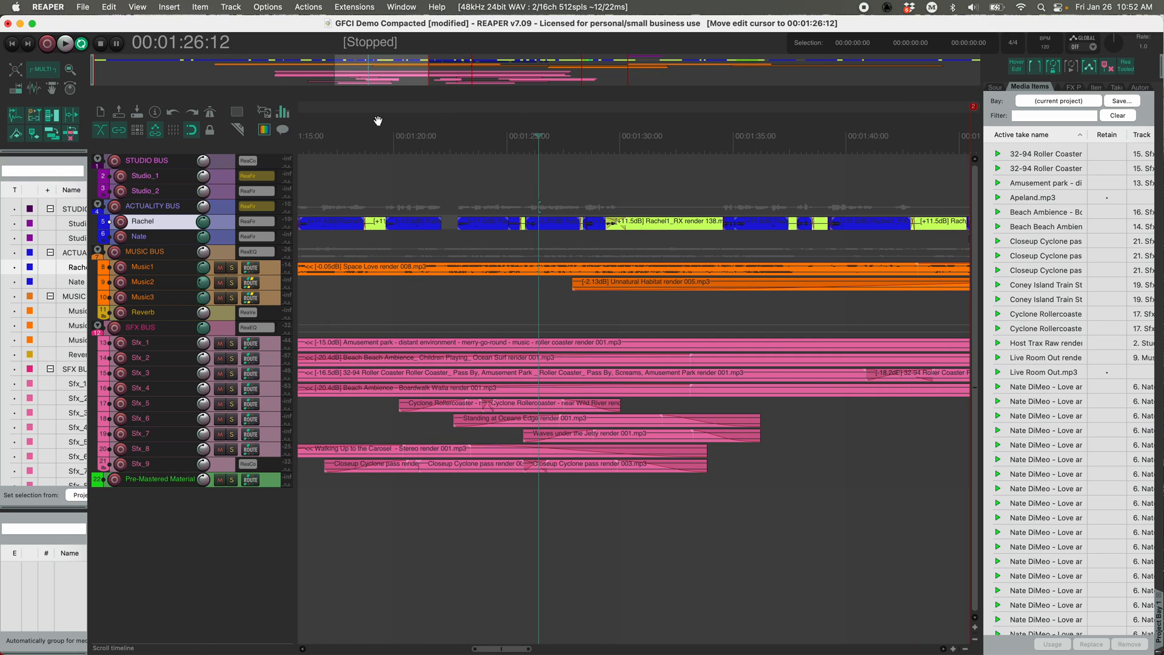
{"action": "key", "text": "space"}
{"action": "key", "text": "space"}
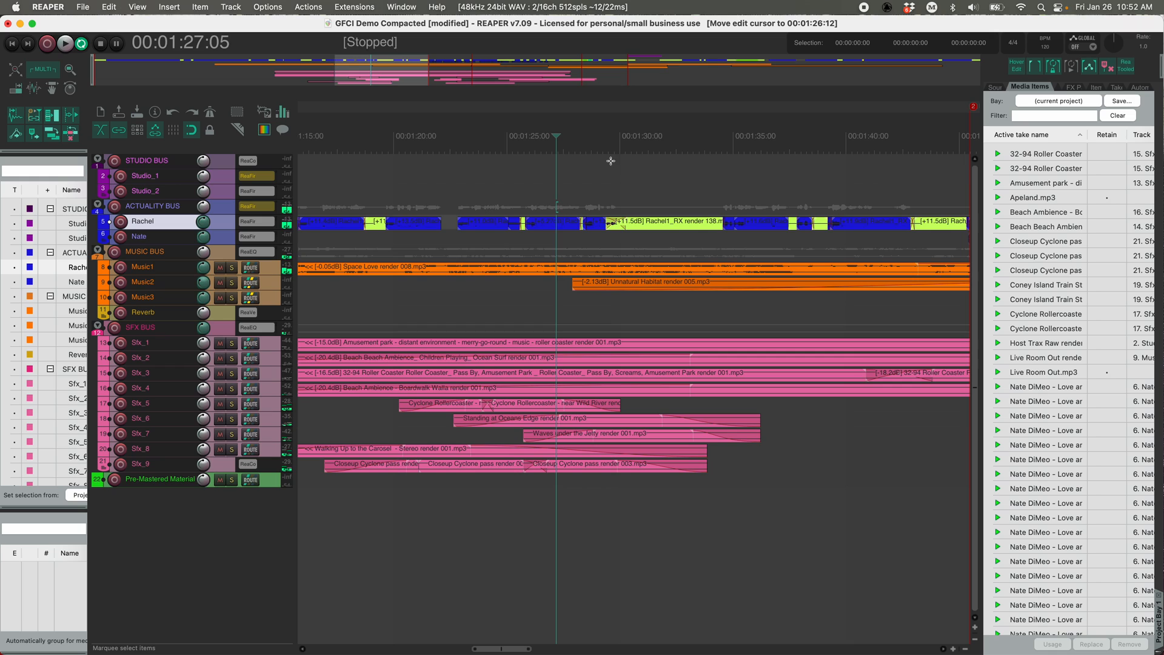
{"action": "key", "text": "space"}
{"action": "key", "text": "space"}
{"action": "key", "text": "space"}
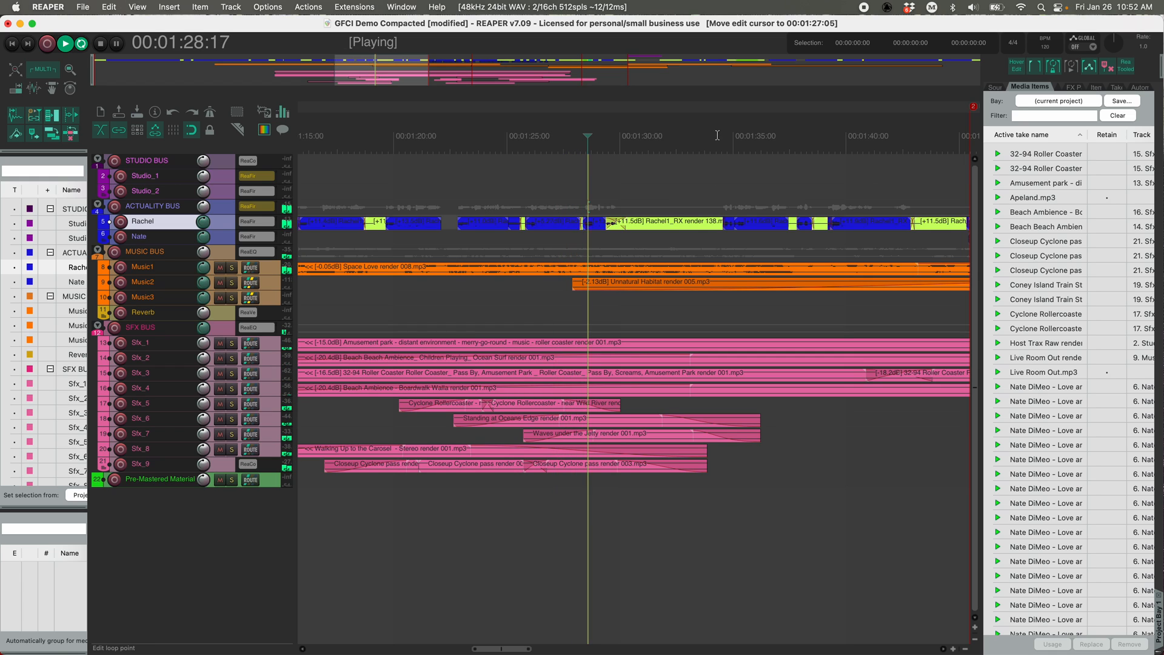
{"action": "key", "text": "space"}
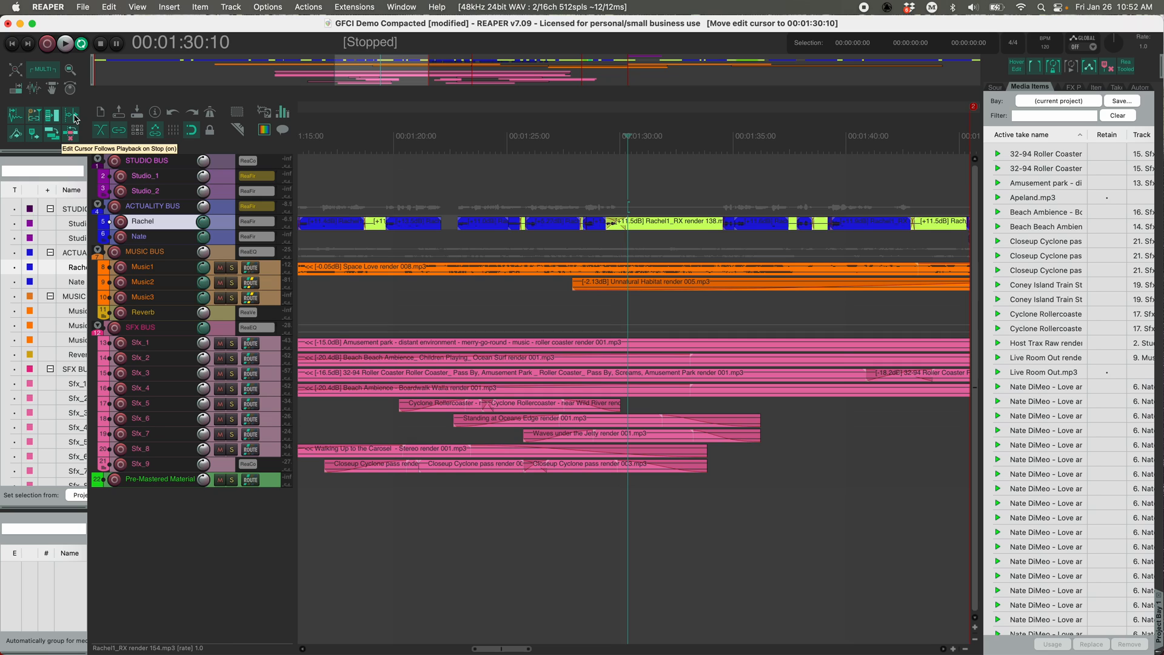
- Check the matching playback toggle in Pro Tools, and in REAPER play in short bursts from 1:26:20, stopping at 1:31:11
{"action": "key", "text": "super+Tab"}
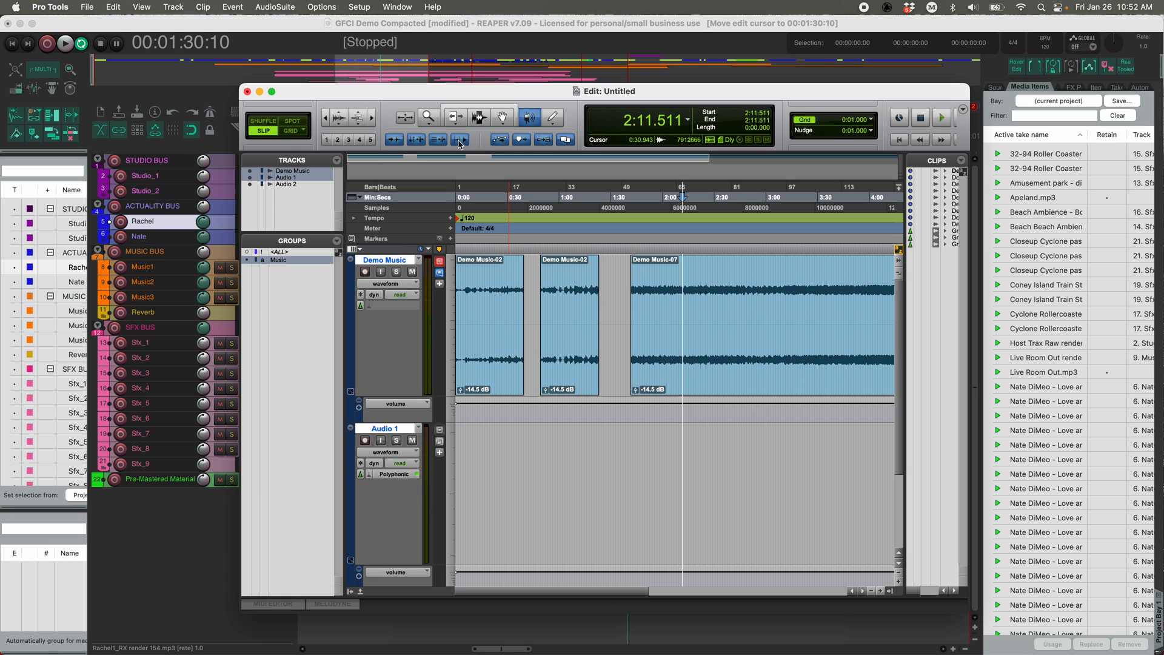
{"action": "left_click", "coordinate": [447, 59]}
{"action": "left_click", "coordinate": [543, 141]}
{"action": "key", "text": "space"}
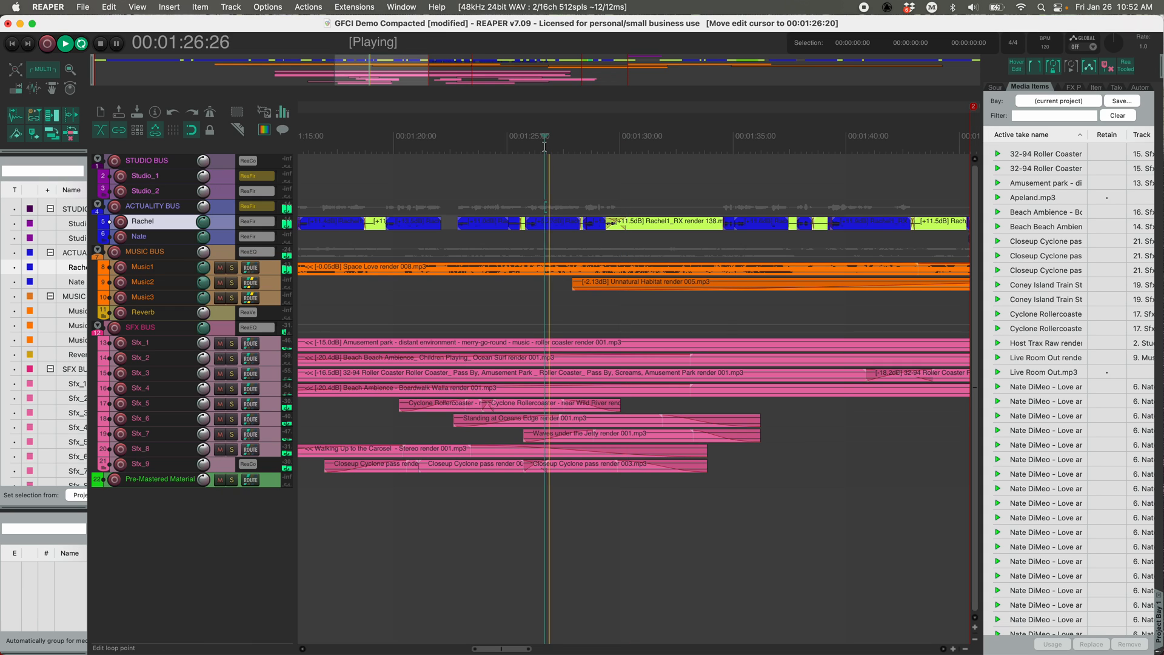
{"action": "key", "text": "space"}
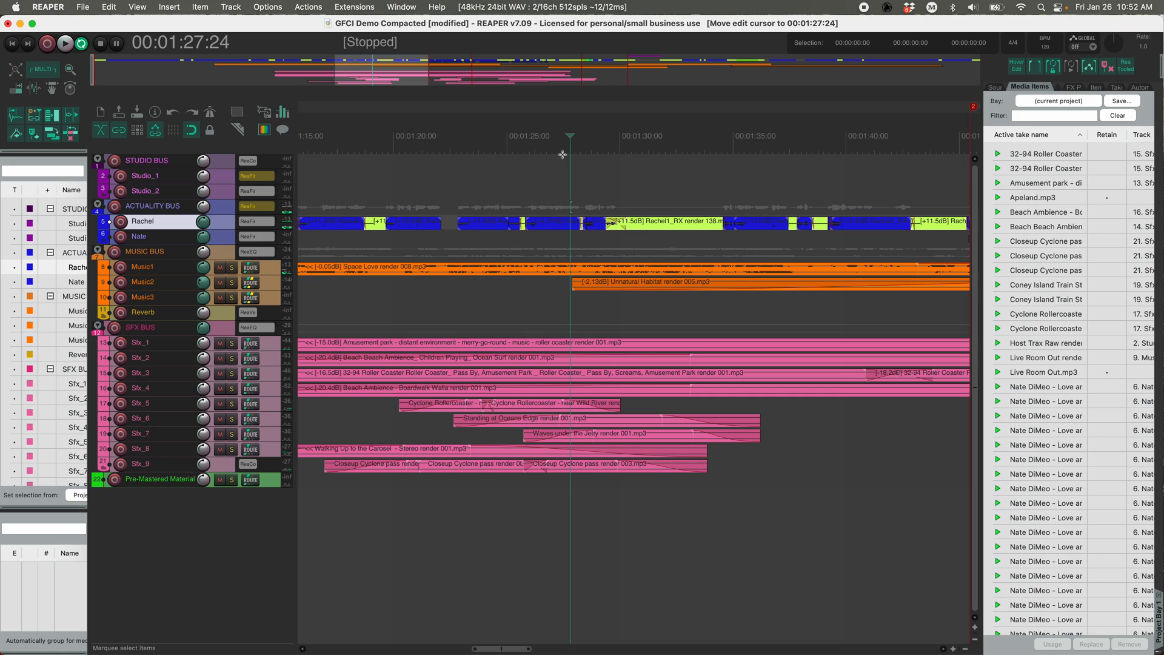
{"action": "key", "text": "space"}
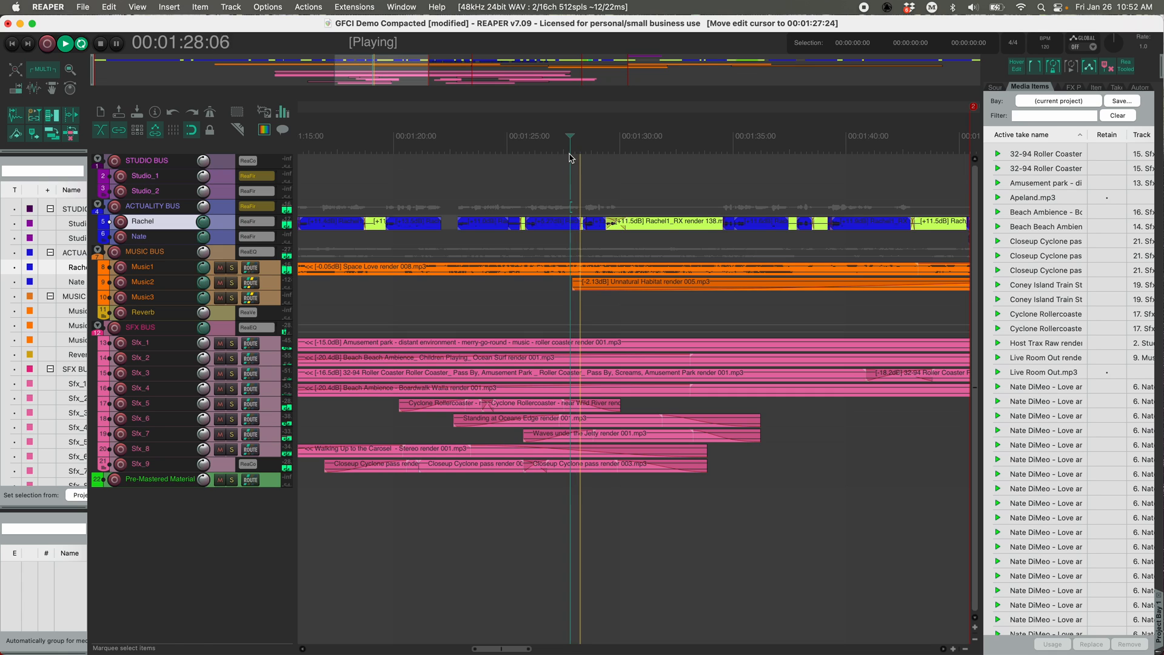
{"action": "key", "text": "space"}
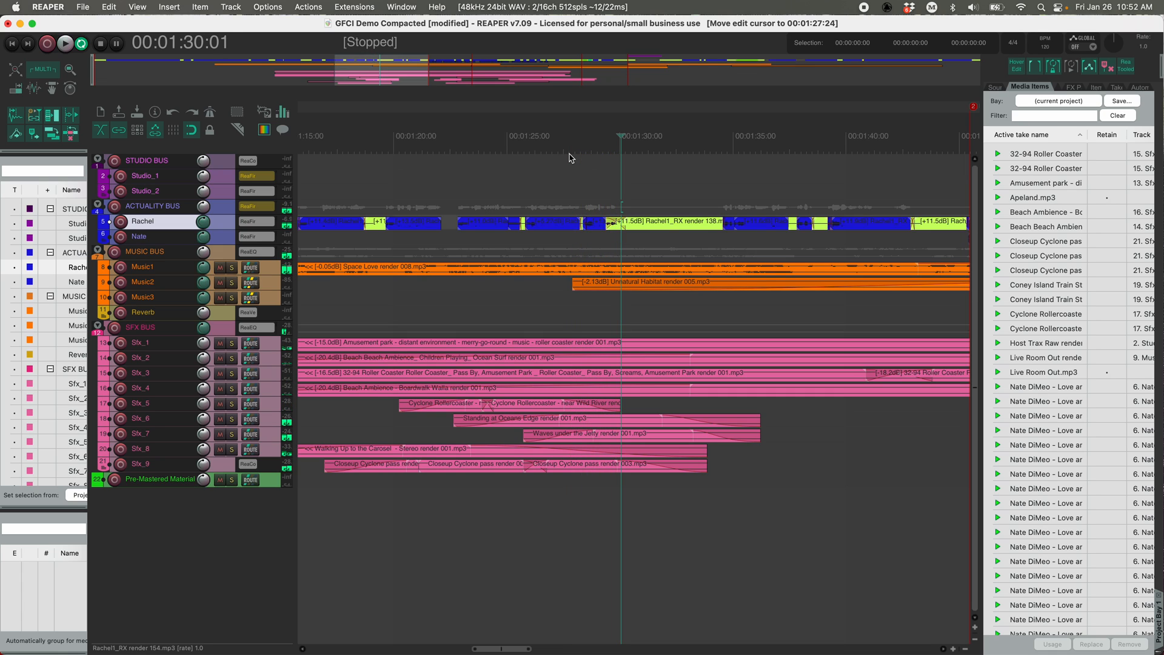
{"action": "key", "text": "space"}
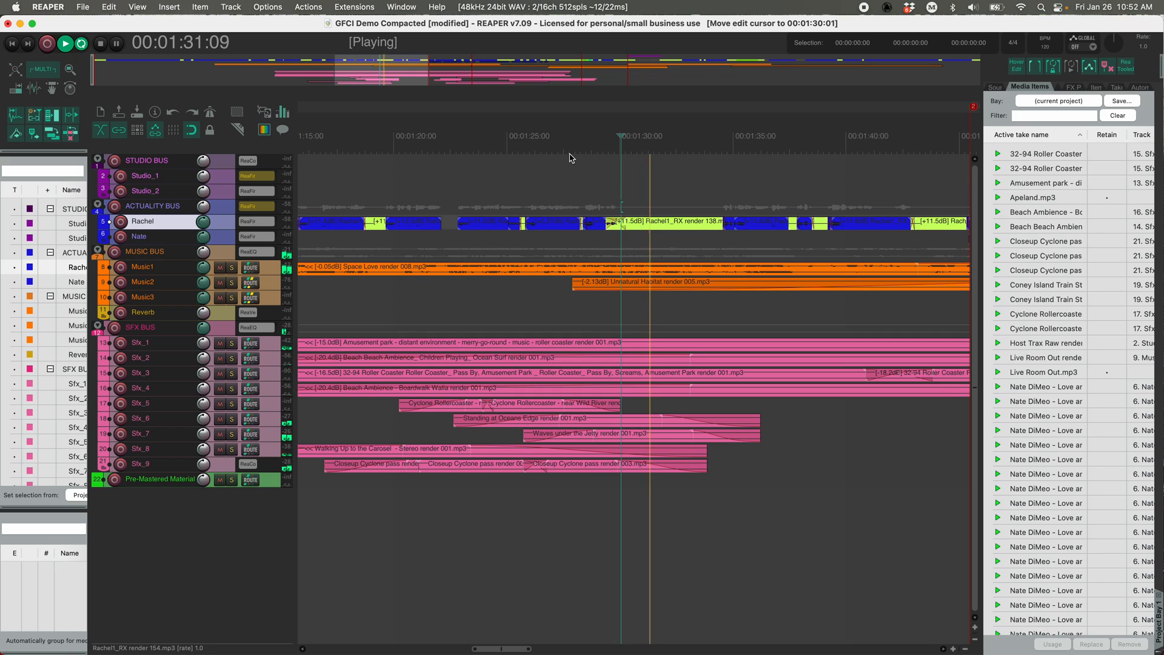
{"action": "key", "text": "space"}
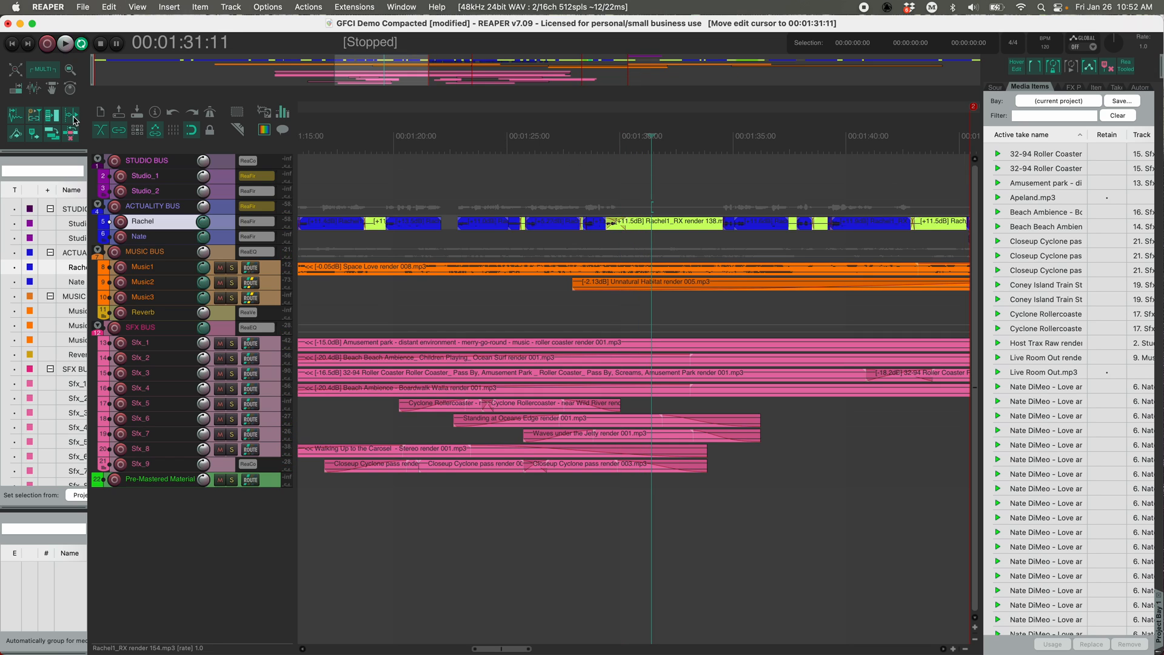
- Start and stop playback repeatedly from 1:25:26 with Edit Cursor Follows Playback on Stop turned off, and turn the option back on
{"action": "left_click", "coordinate": [527, 196]}
{"action": "key", "text": "space"}
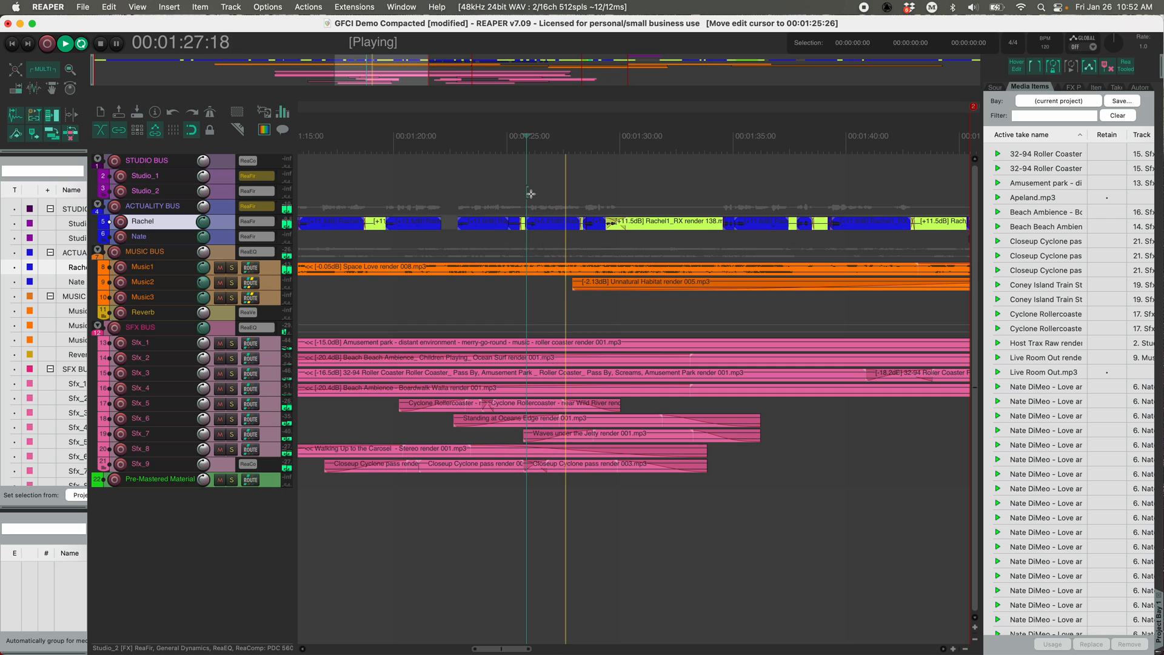
{"action": "key", "text": "space"}
{"action": "key", "text": "space"}
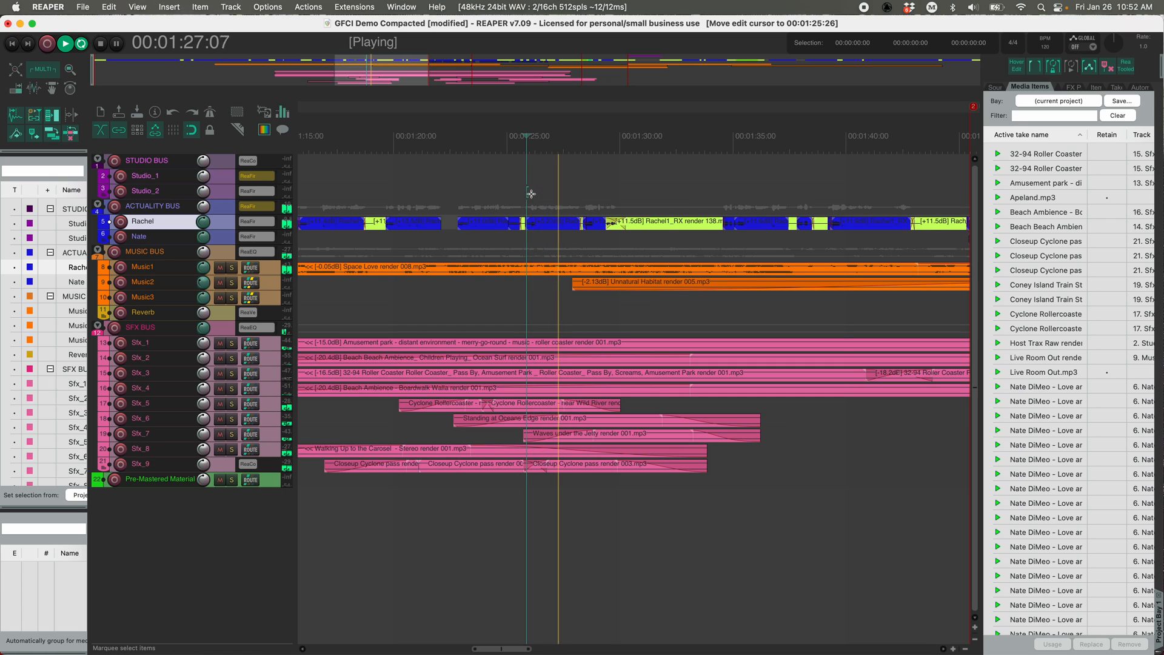
{"action": "key", "text": "space"}
{"action": "key", "text": "space"}
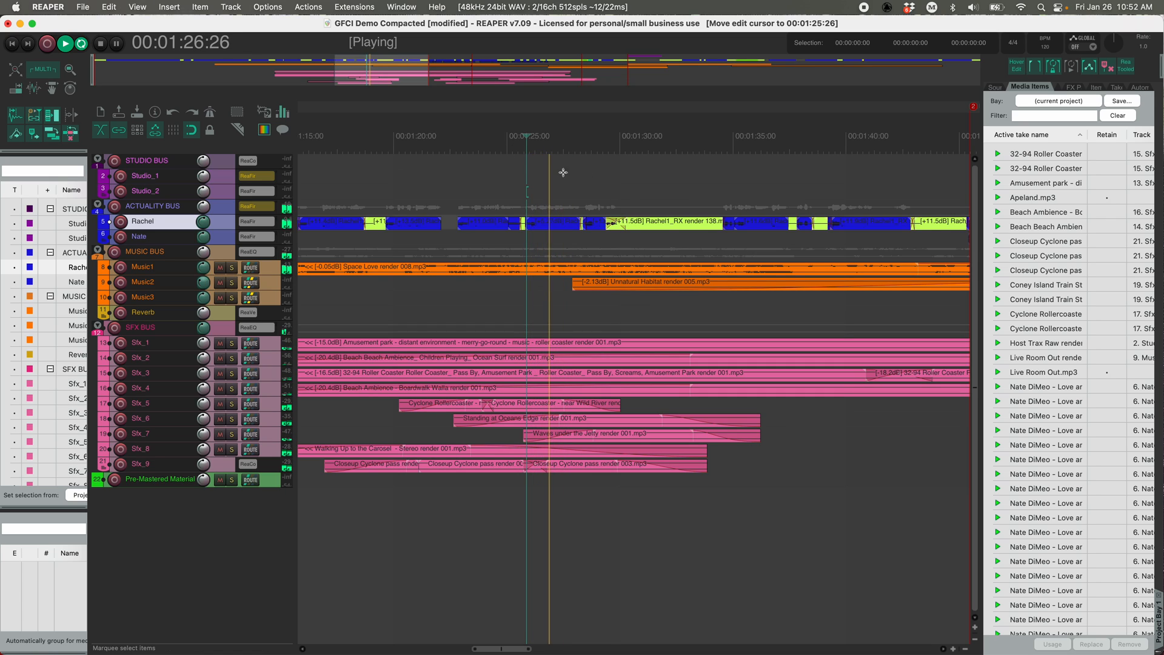
{"action": "key", "text": "space"}
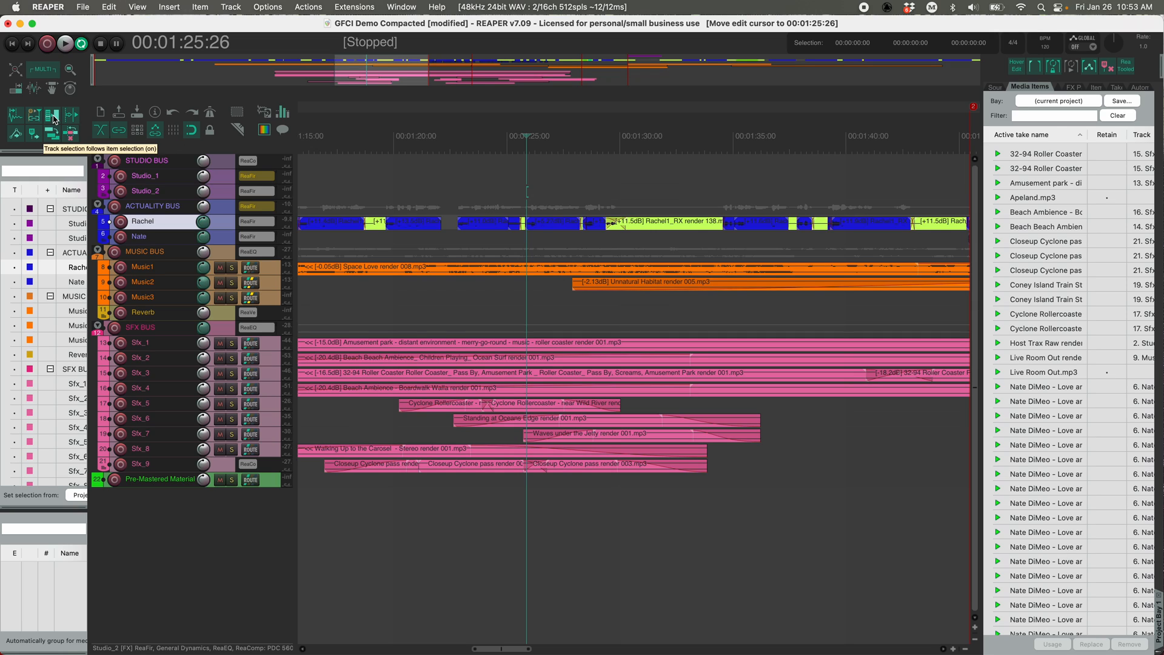
- Select the ACTUALITY BUS track, and select the track 5 clip at 1:24:09 so that the track selection follows it
{"action": "left_click", "coordinate": [170, 208]}
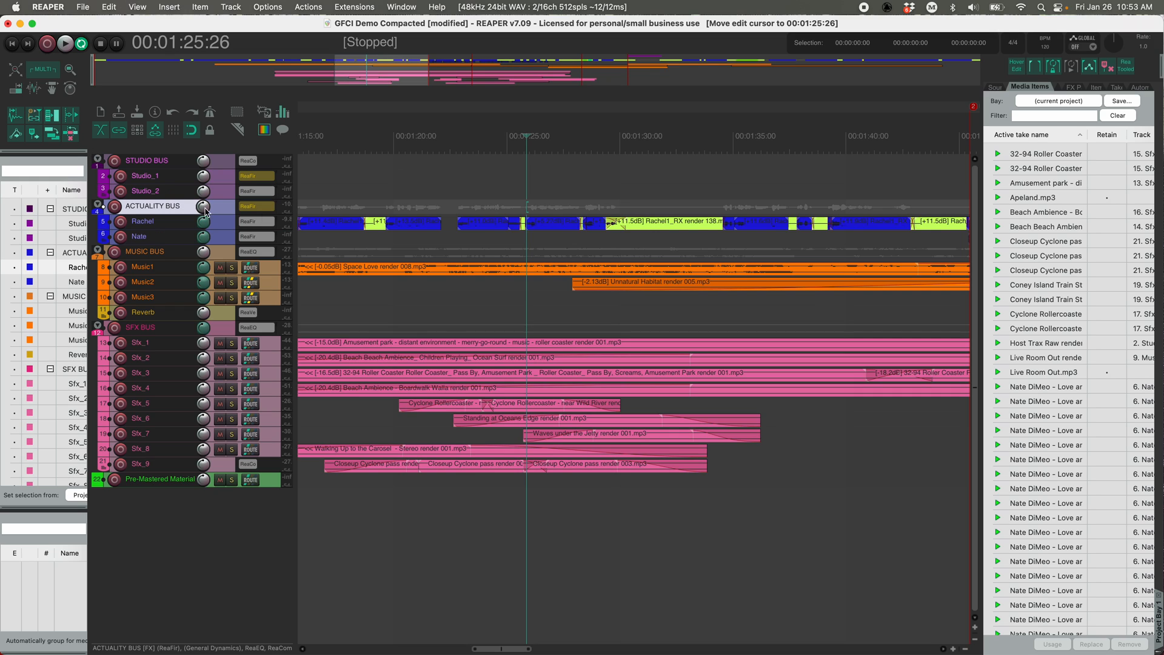
{"action": "left_click", "coordinate": [328, 232]}
{"action": "left_click", "coordinate": [492, 227]}
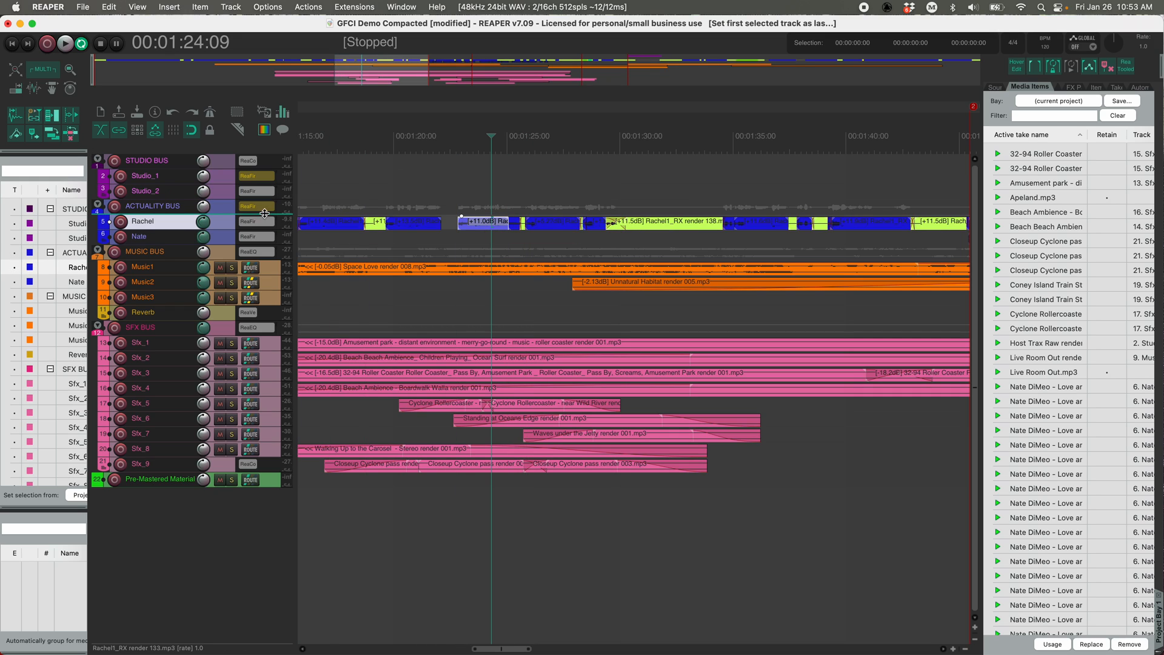
- With track-selection linking off, select track 6, the track 5 clip at 1:32:16 and the Music1 clip at 1:31:17
{"action": "left_click", "coordinate": [151, 237]}
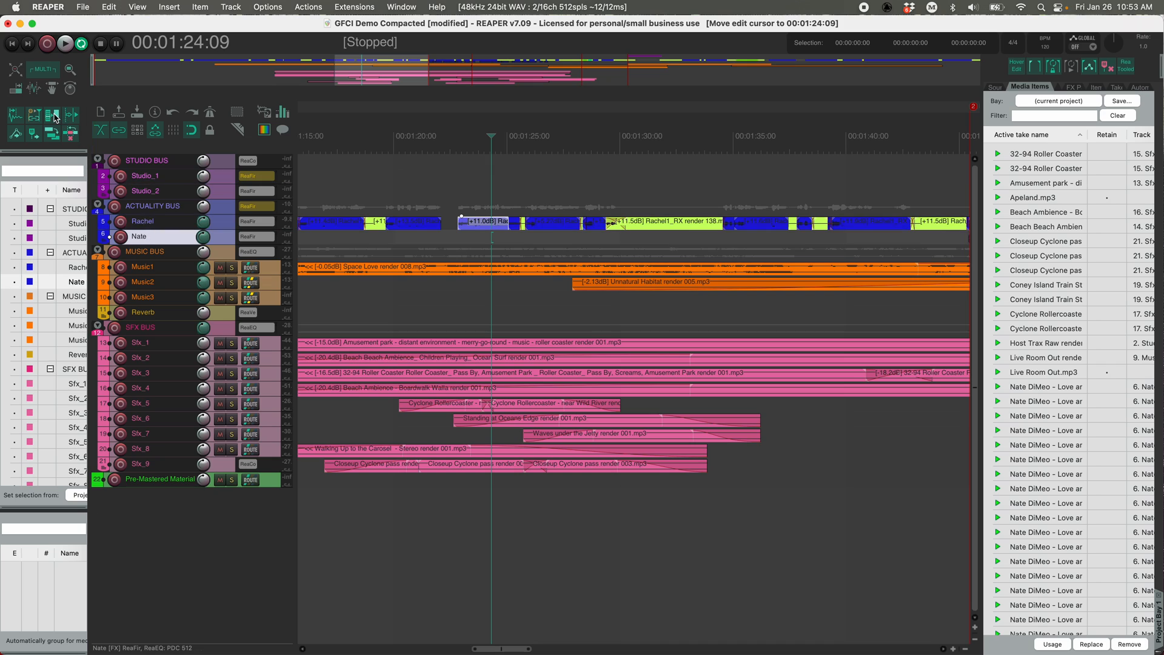
{"action": "left_click", "coordinate": [642, 243]}
{"action": "left_click", "coordinate": [679, 221]}
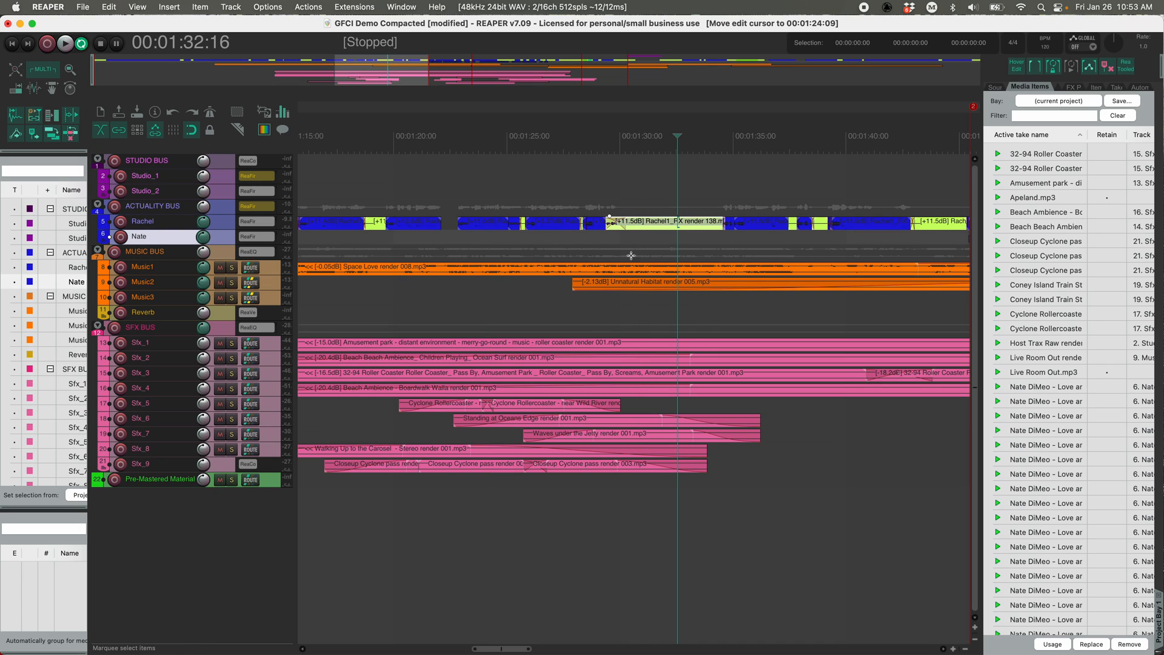
{"action": "left_click", "coordinate": [645, 284]}
{"action": "left_click", "coordinate": [656, 297]}
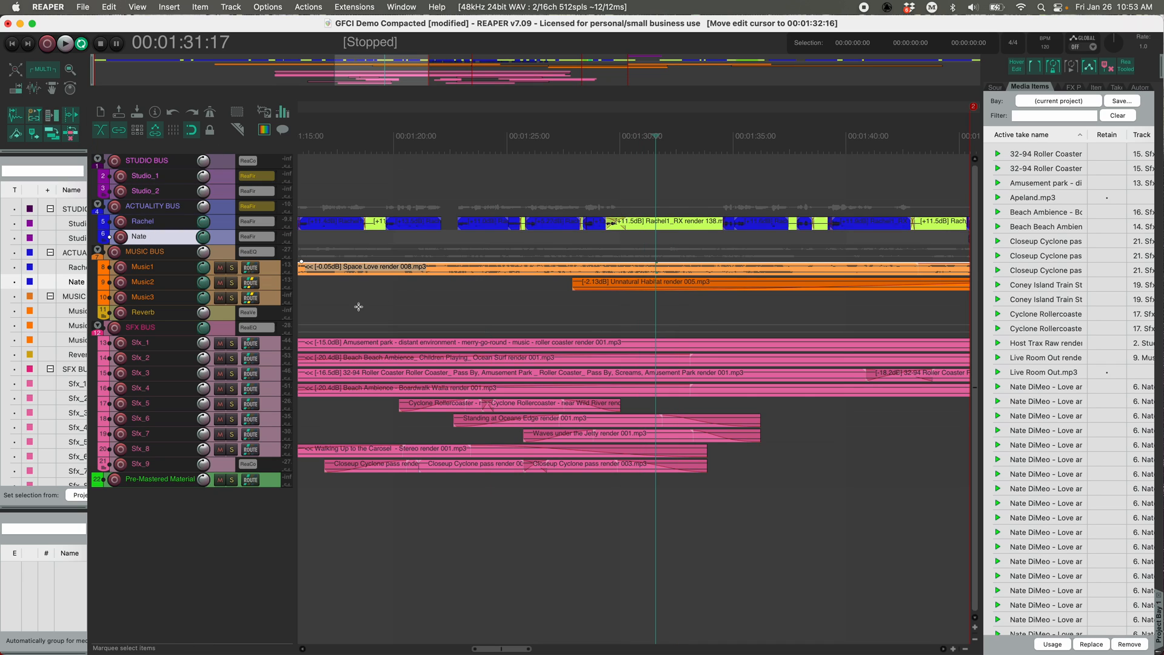
- Select the Music3, Sfx_2, Sfx_4 and Music2 tracks in turn, ending on the Music1 track
{"action": "left_click", "coordinate": [141, 297]}
{"action": "left_click", "coordinate": [145, 357]}
{"action": "left_click", "coordinate": [146, 388]}
{"action": "left_click", "coordinate": [145, 282]}
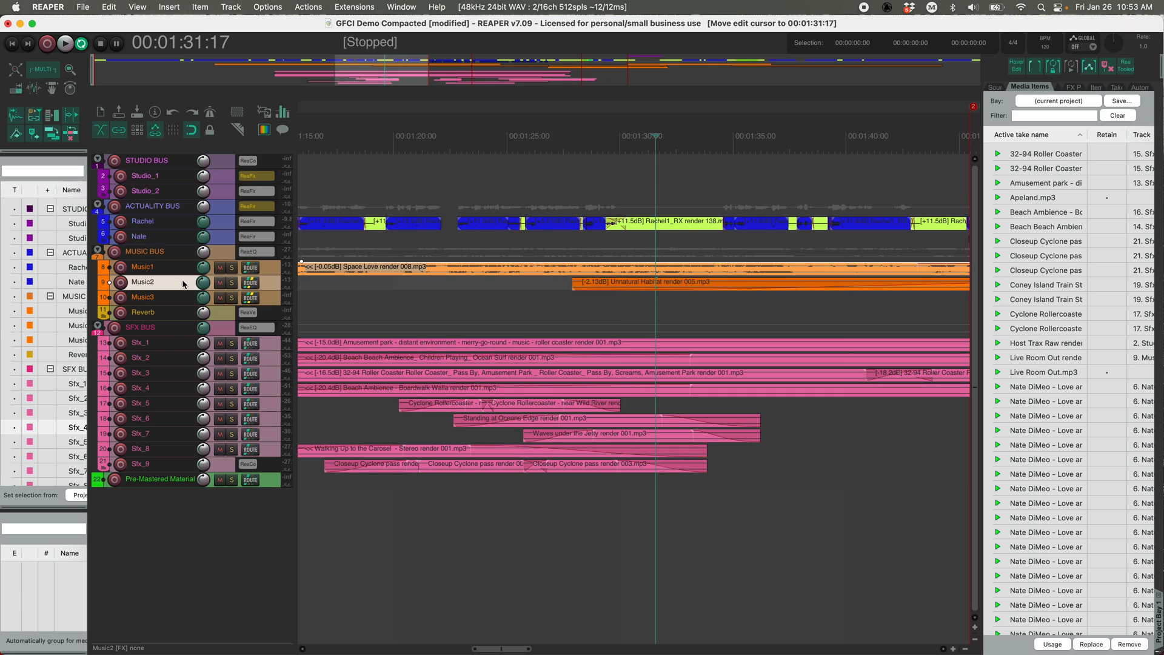
{"action": "key", "text": "Up"}
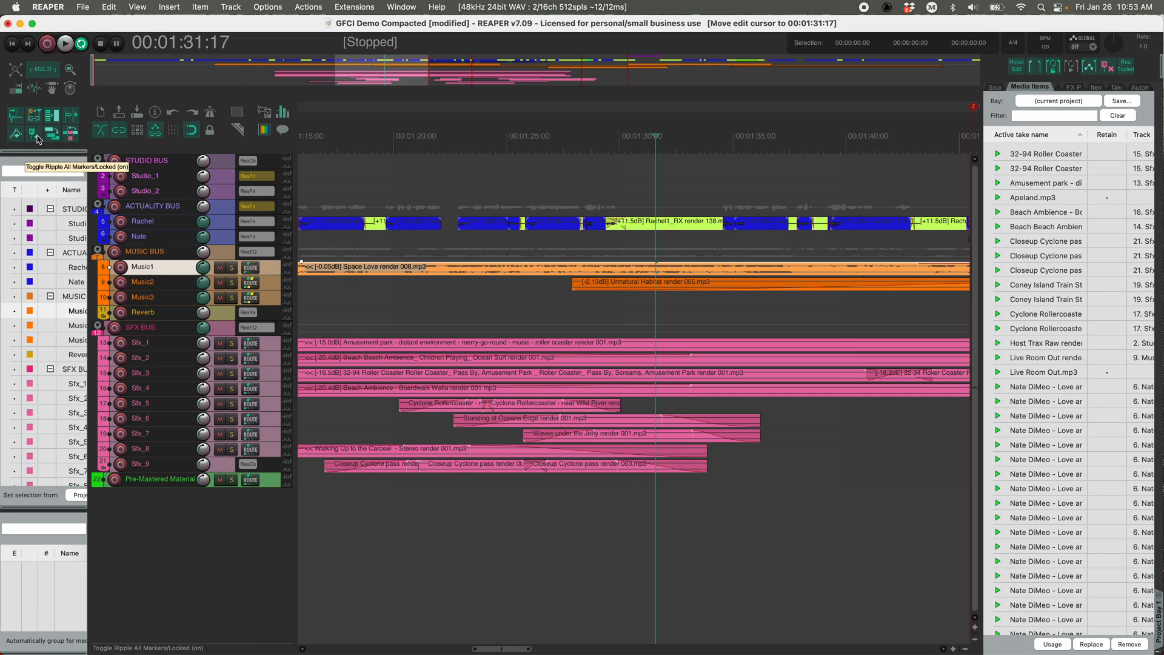
- Check the Markers Follow Edit option in Pro Tools, return to REAPER and add a marker just after 1:30:00
{"action": "key", "text": "super+Tab"}
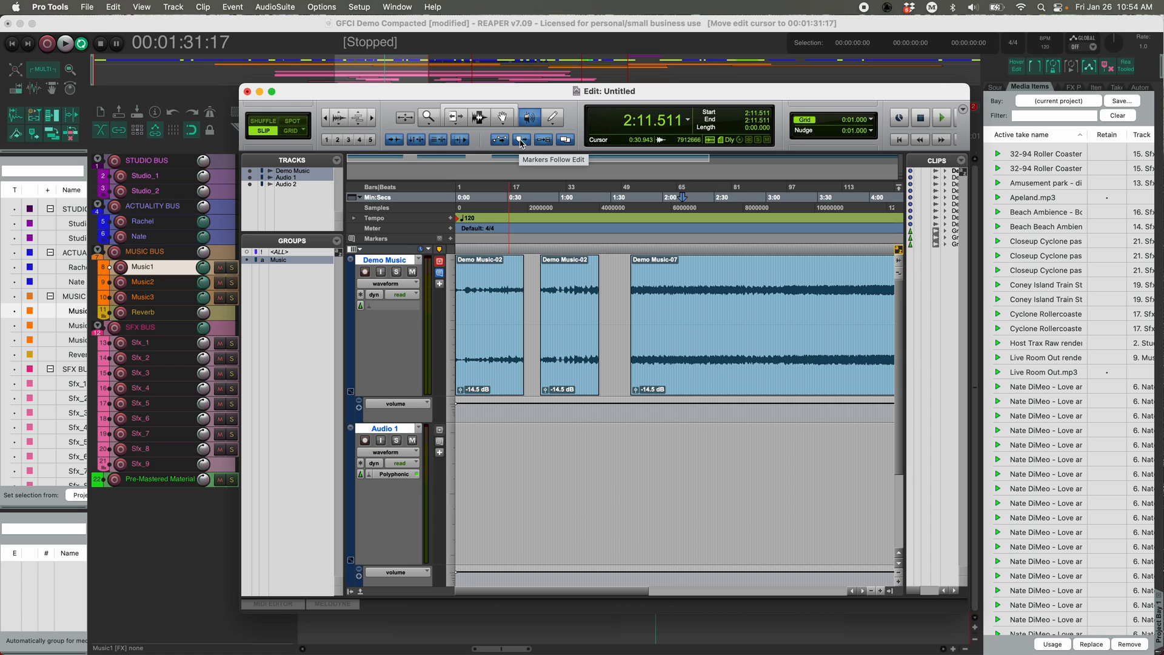
{"action": "left_click", "coordinate": [543, 33]}
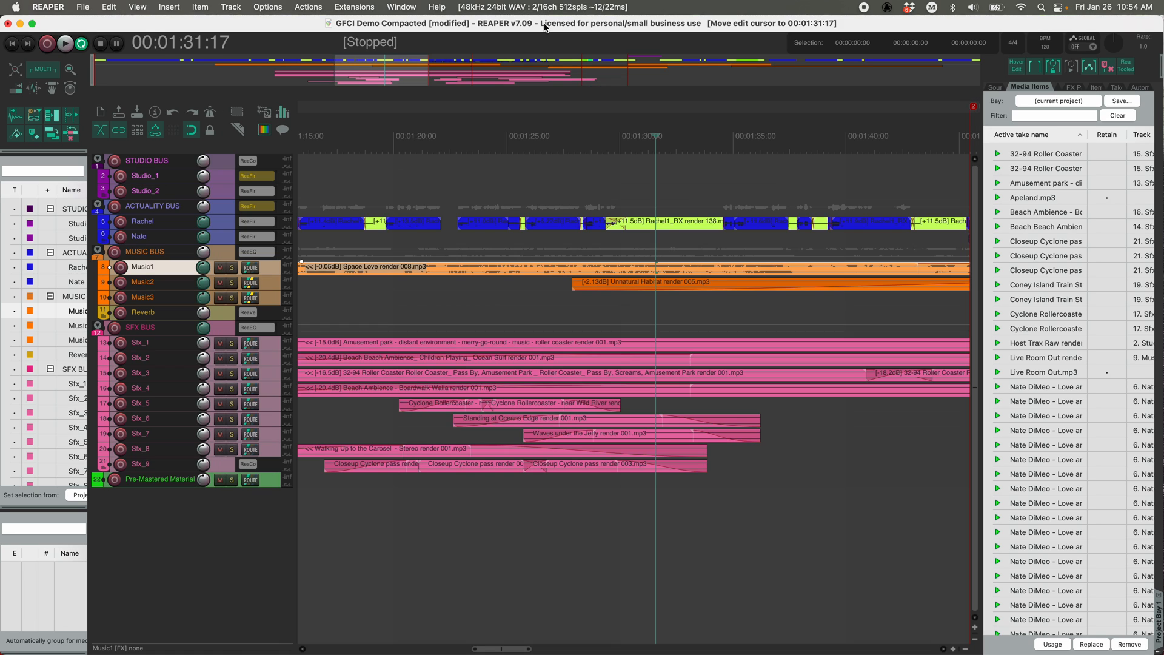
{"action": "left_click", "coordinate": [622, 135]}
{"action": "key", "text": "m"}
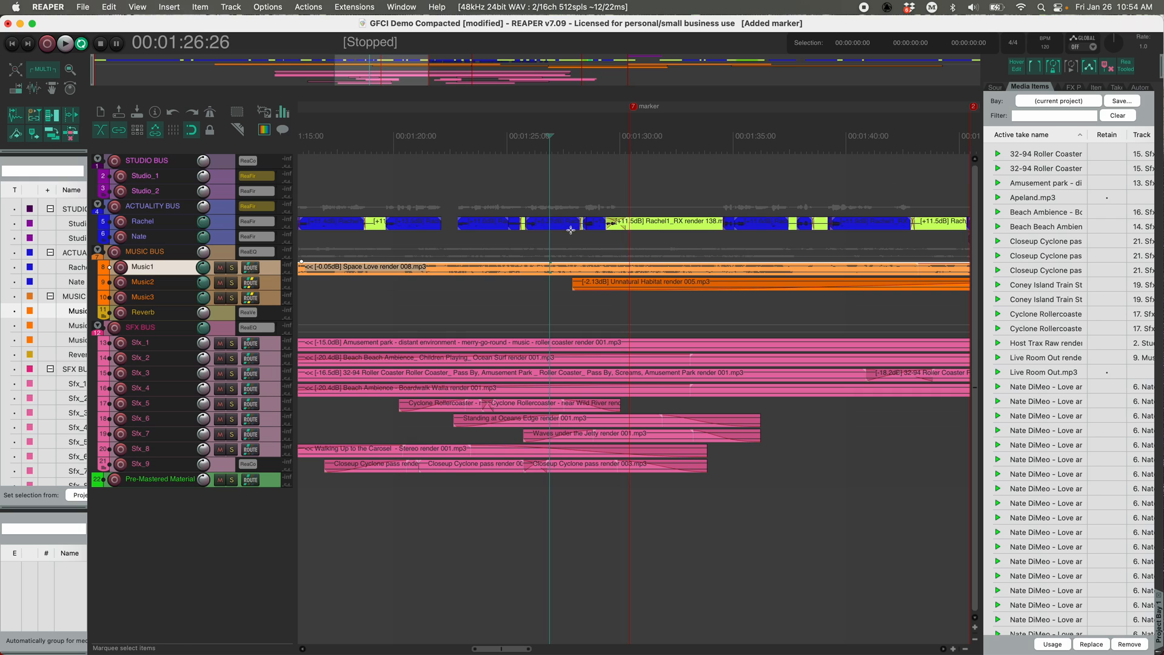
- Ripple-delete the track 5 clip at 1:27:17 with markers moving along, and undo the deletion
{"action": "left_click", "coordinate": [568, 227]}
{"action": "key", "text": "Delete"}
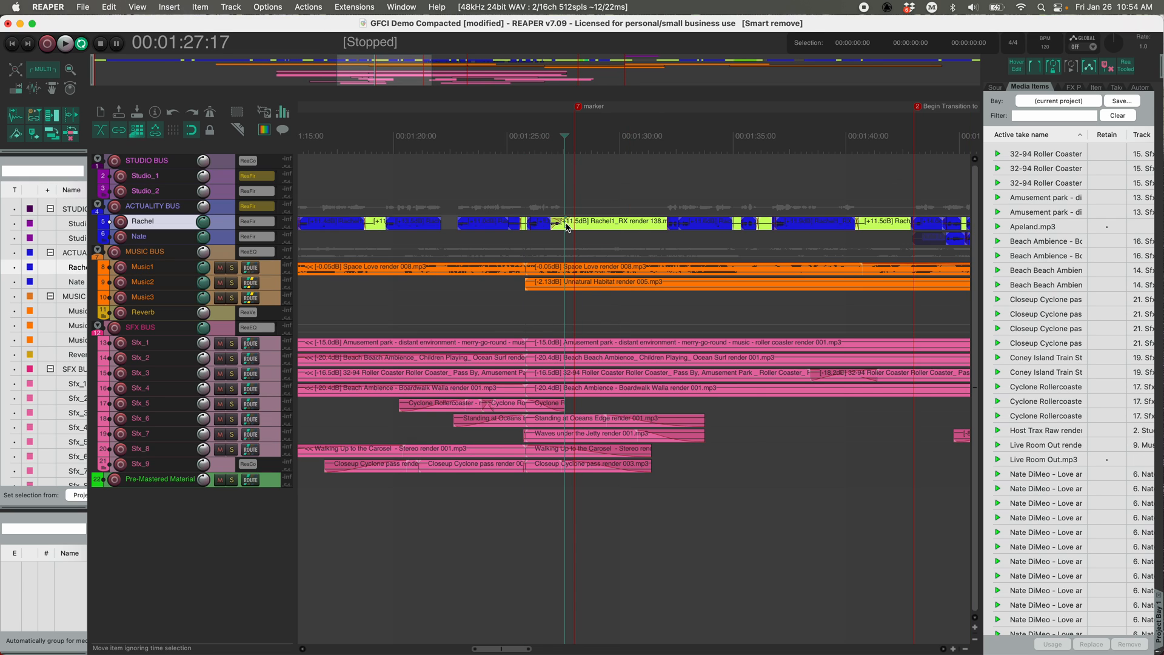
{"action": "key", "text": "super+z"}
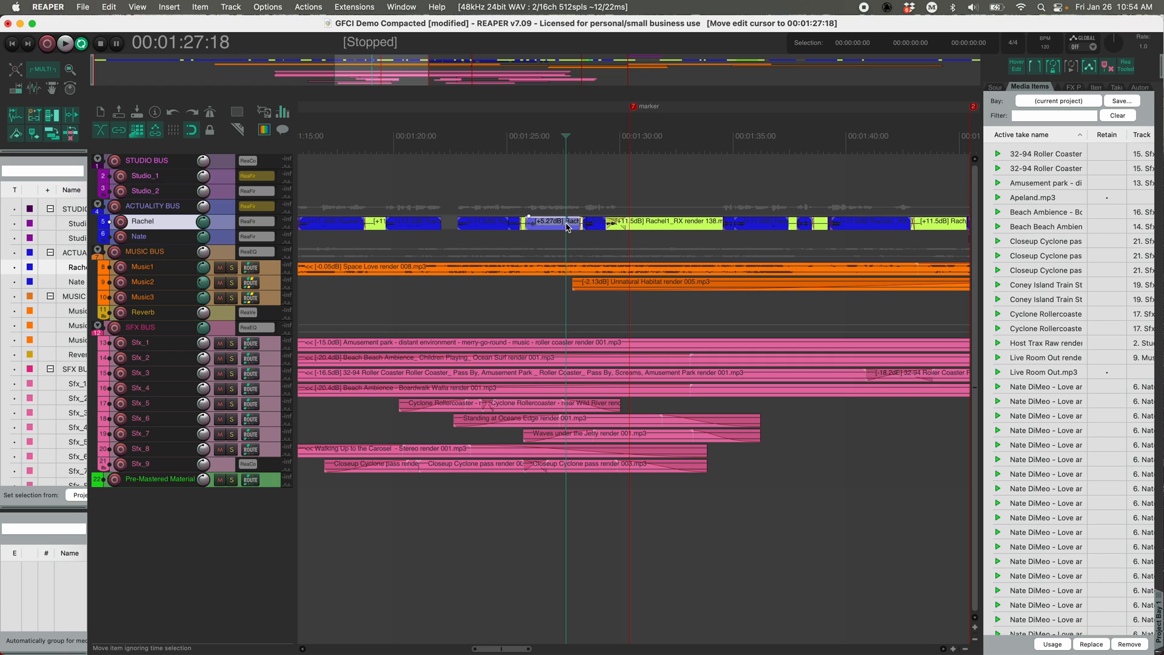
- Lock the markers, ripple-delete the track 5 clip at 1:27:11, undo the deletion and clear the clip selection
{"action": "left_click", "coordinate": [561, 163]}
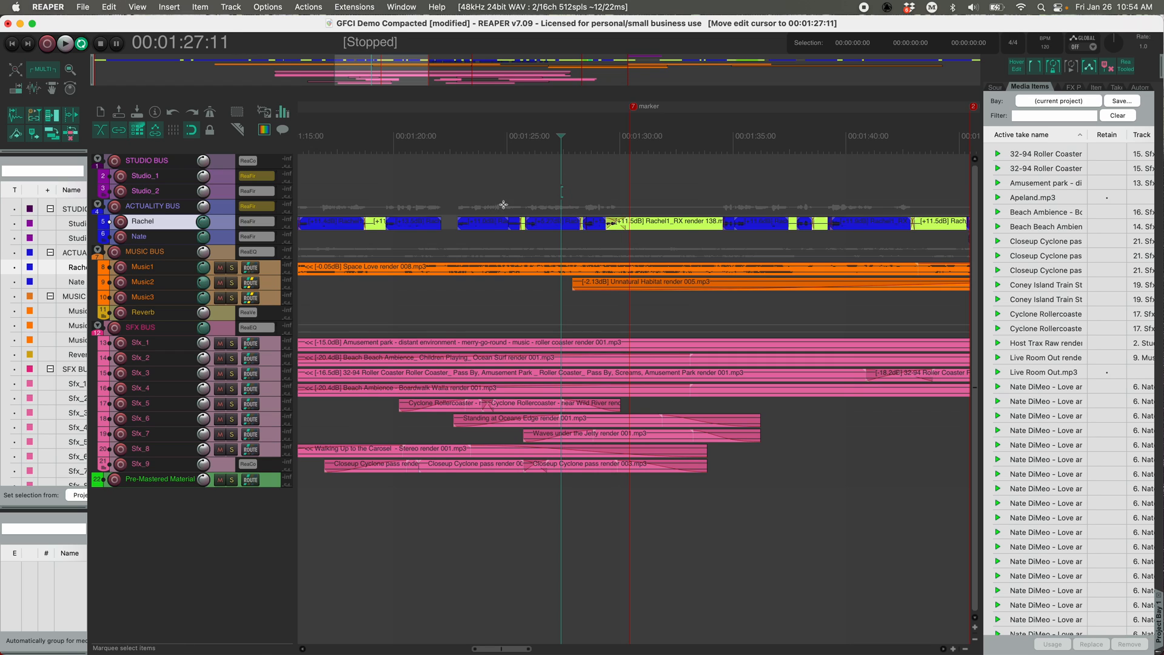
{"action": "key", "text": "l"}
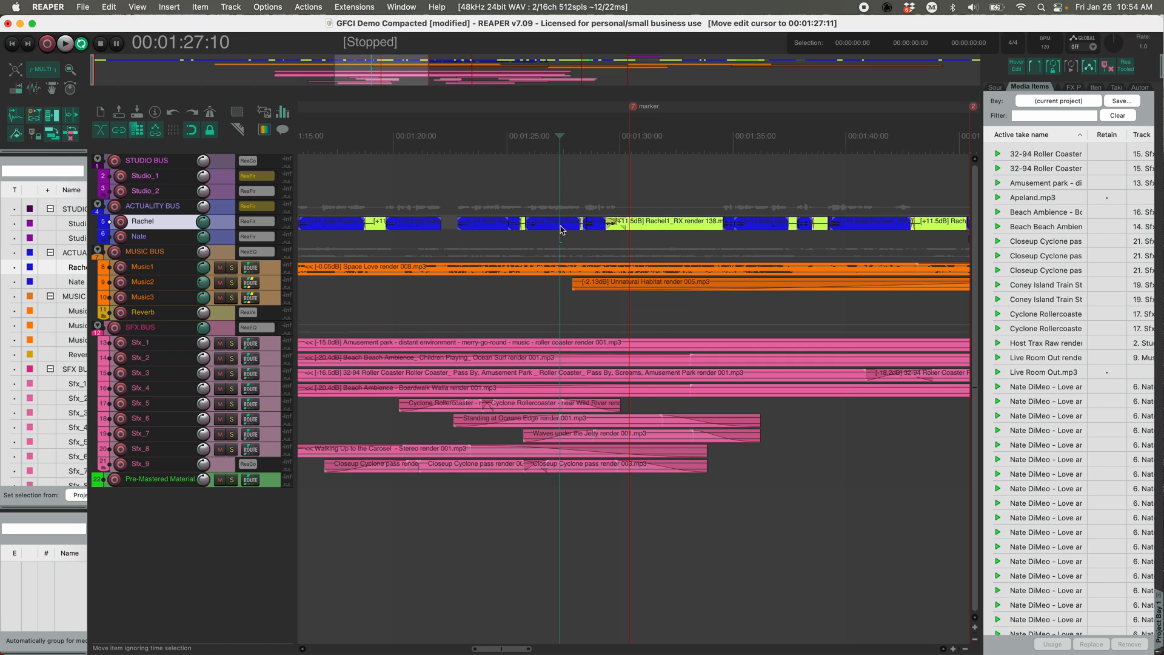
{"action": "left_click", "coordinate": [560, 229]}
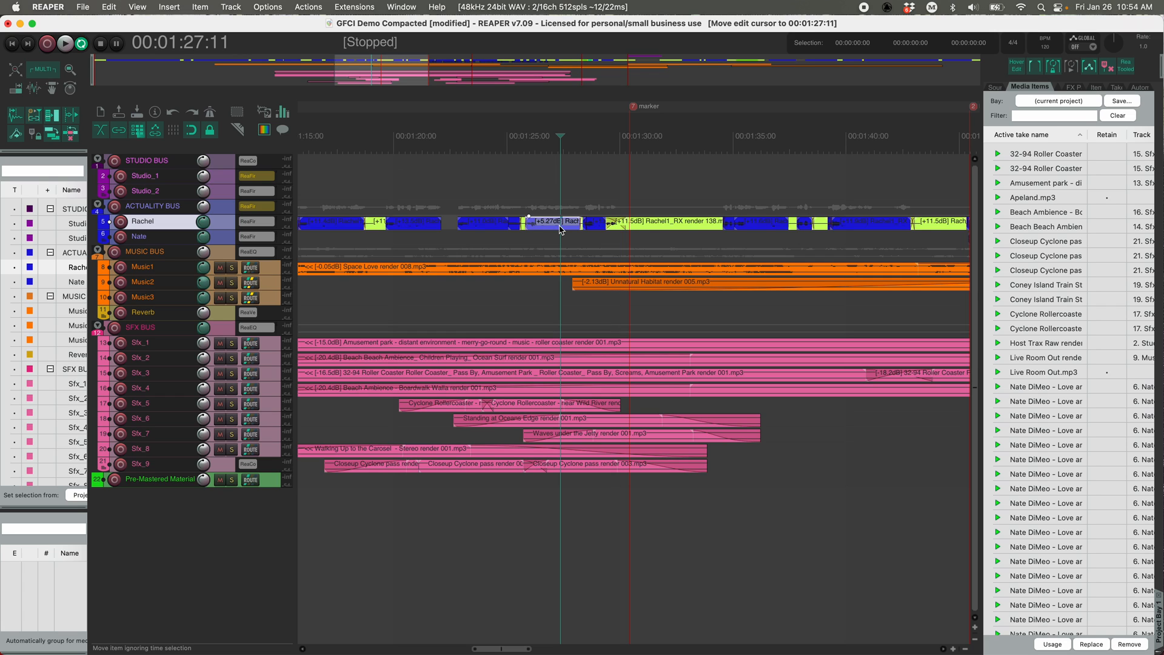
{"action": "key", "text": "Delete"}
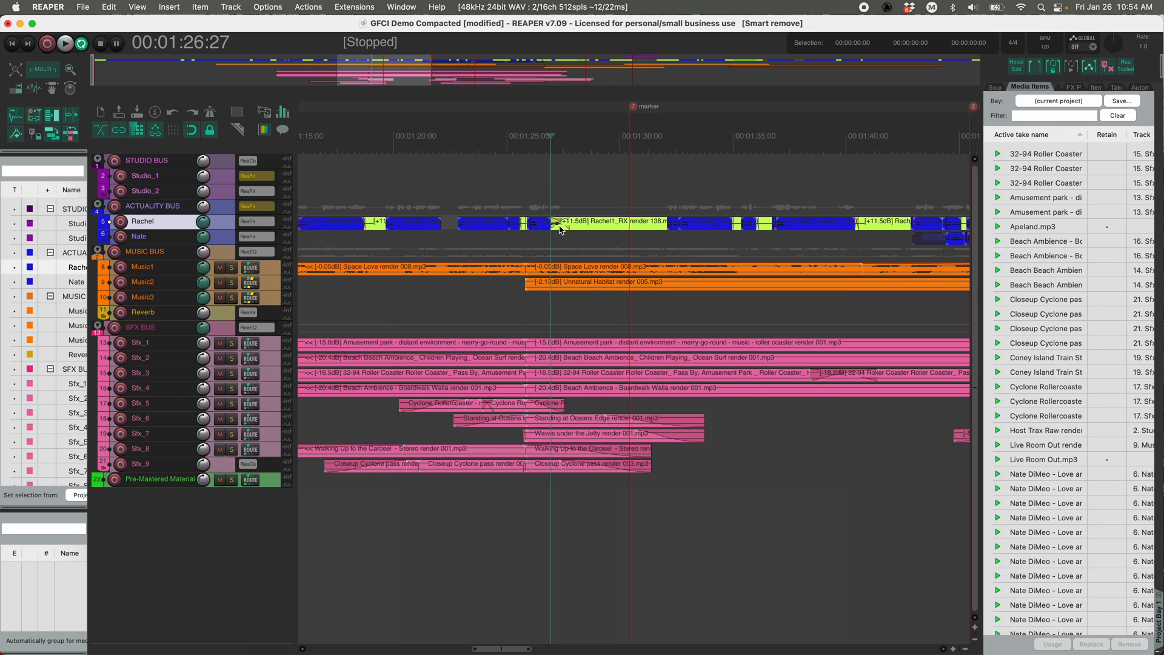
{"action": "key", "text": "super+z"}
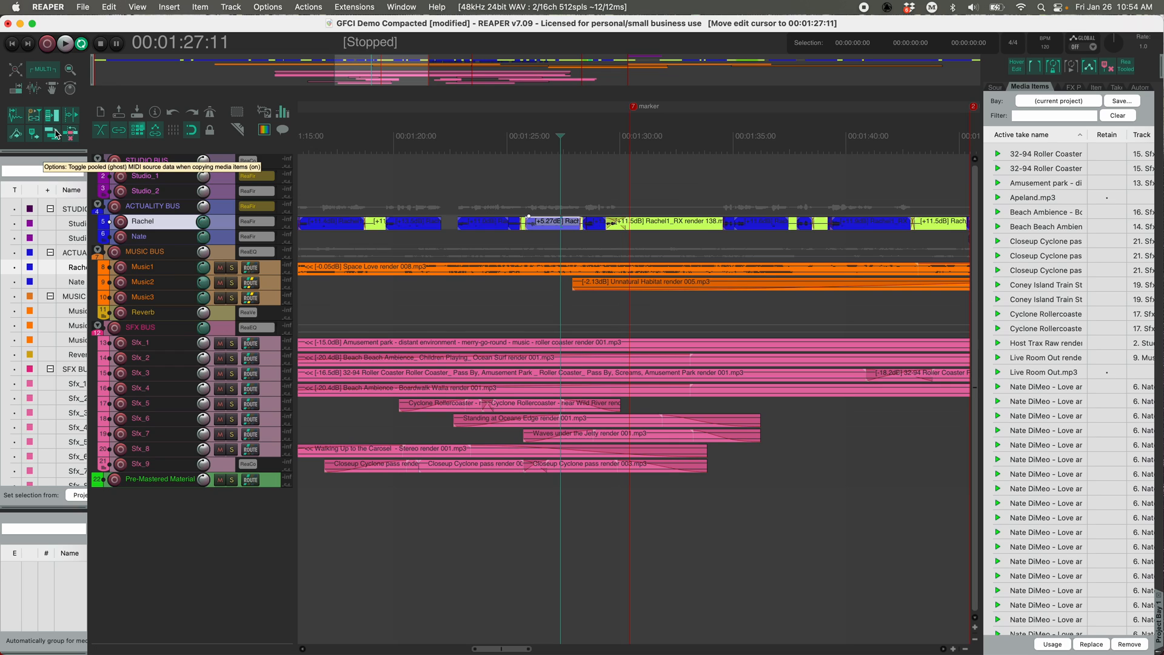
{"action": "left_click", "coordinate": [544, 185]}
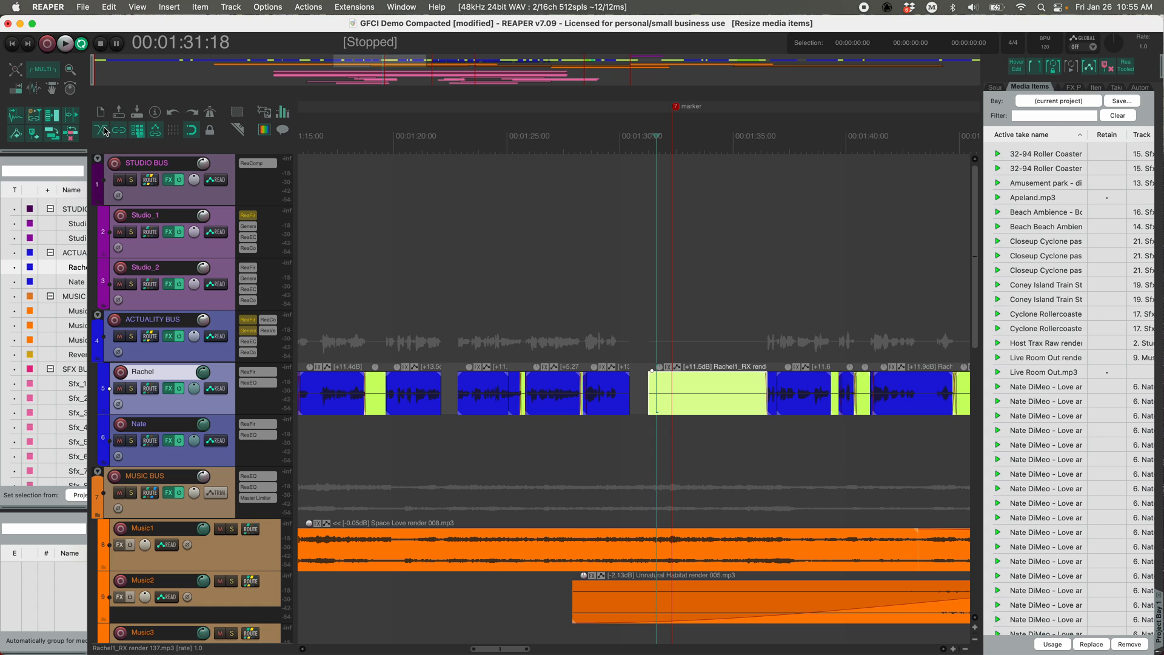
- With auto-crossfade off, move the green track 5 clip near 1:31 earlier over its neighbour, and extend the end of the clip at 1:29:02
{"action": "mouse_move", "coordinate": [707, 405]}
{"action": "left_mouse_down"}
{"action": "mouse_move", "coordinate": [666, 404]}
{"action": "mouse_move", "coordinate": [696, 404]}
{"action": "left_mouse_up"}
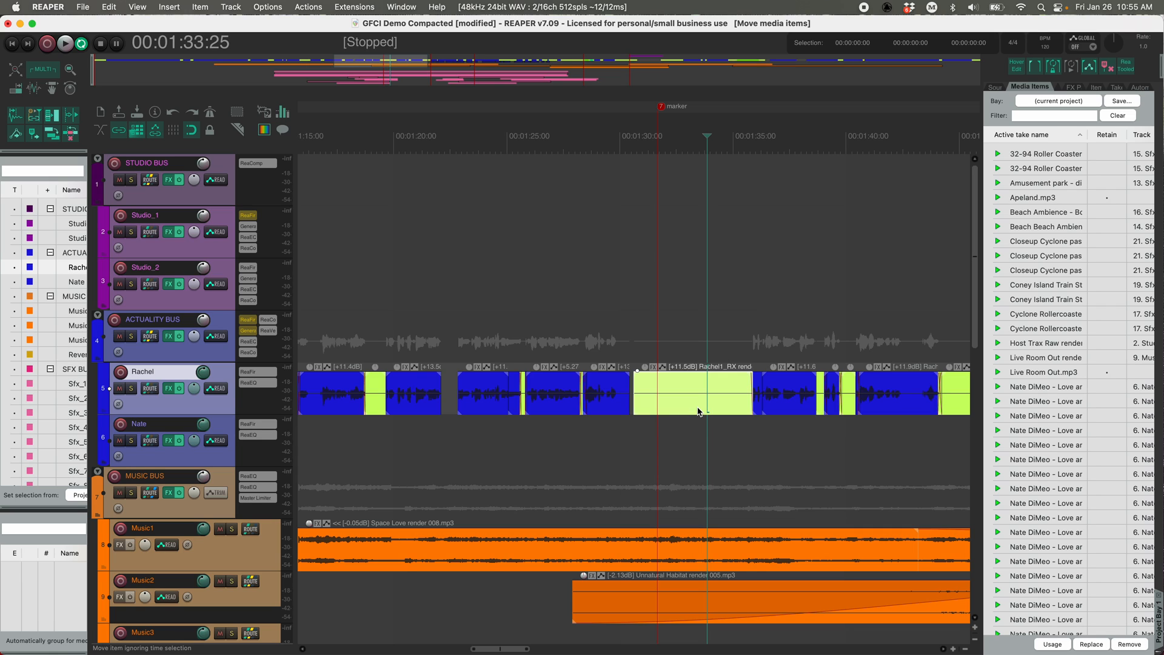
{"action": "mouse_move", "coordinate": [636, 406]}
{"action": "left_mouse_down"}
{"action": "mouse_move", "coordinate": [627, 406]}
{"action": "mouse_move", "coordinate": [665, 409]}
{"action": "left_mouse_up"}
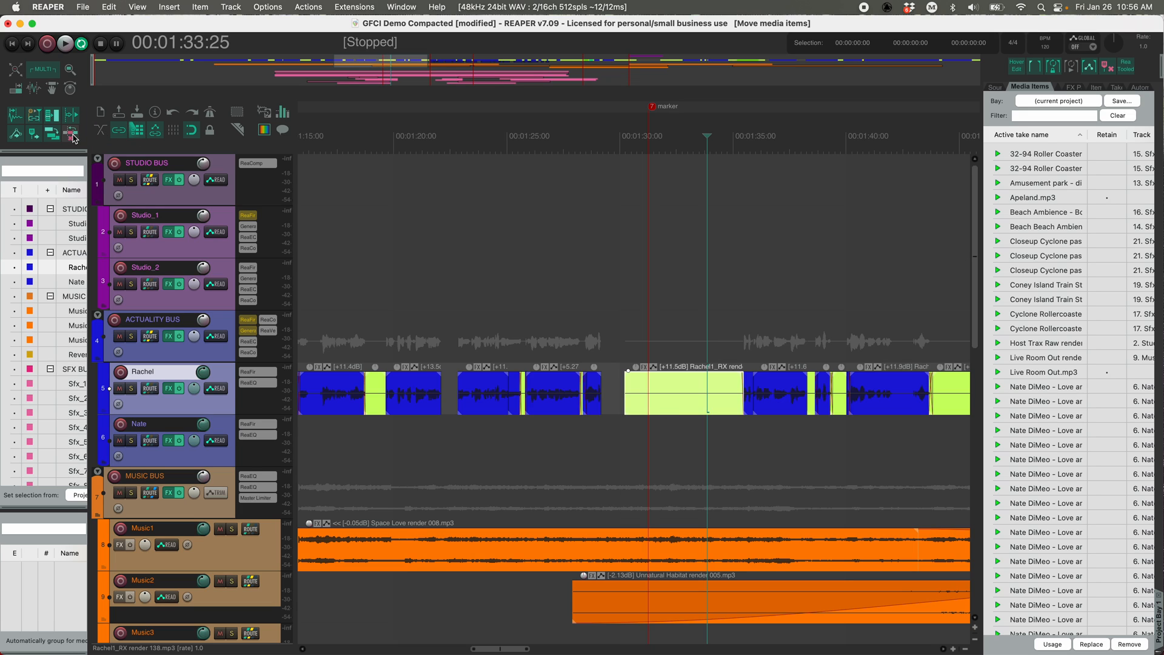
{"action": "left_click", "coordinate": [598, 398]}
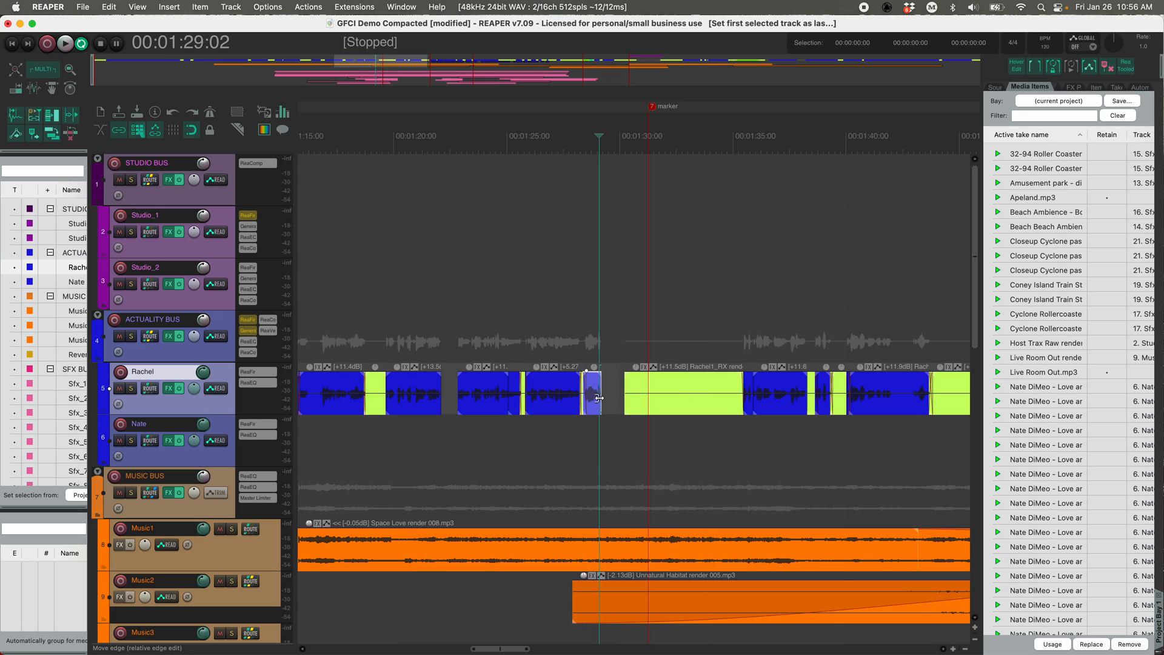
{"action": "left_click_drag", "start_coordinate": [598, 399], "coordinate": [752, 407]}
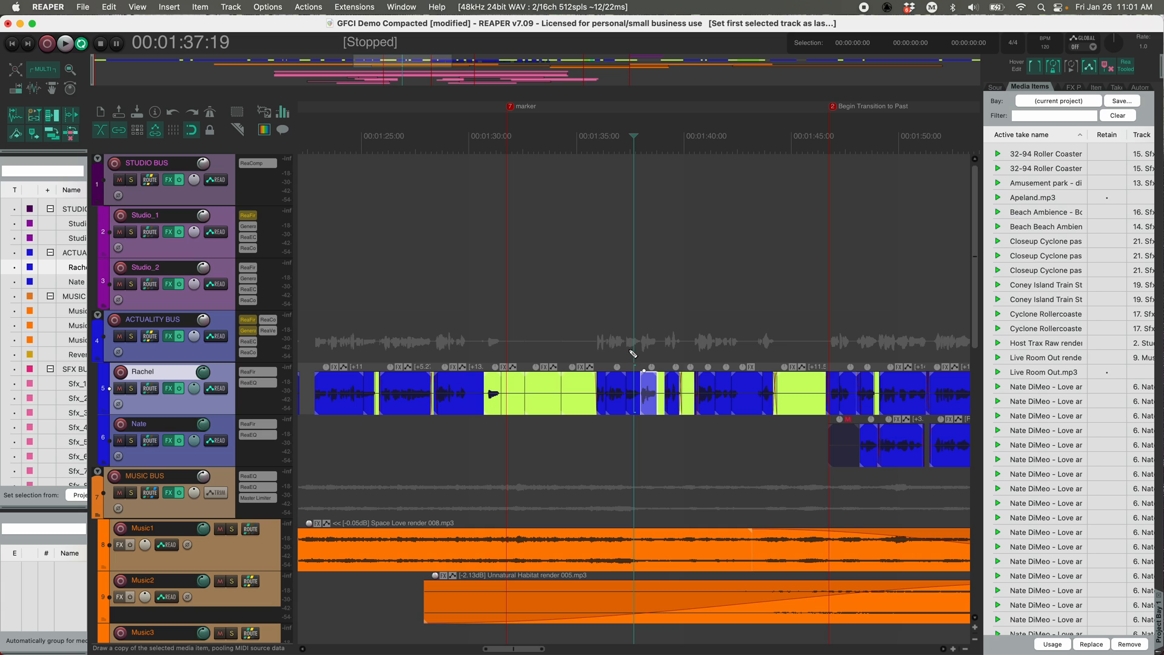
- With Hover Edit Mode on, split the track 5 clips at 1:36:05, 1:36:25 and at pointer positions just after 1:38 and 1:39
{"action": "scroll", "coordinate": [640, 355], "scroll_direction": "up", "scroll_amount": 7}
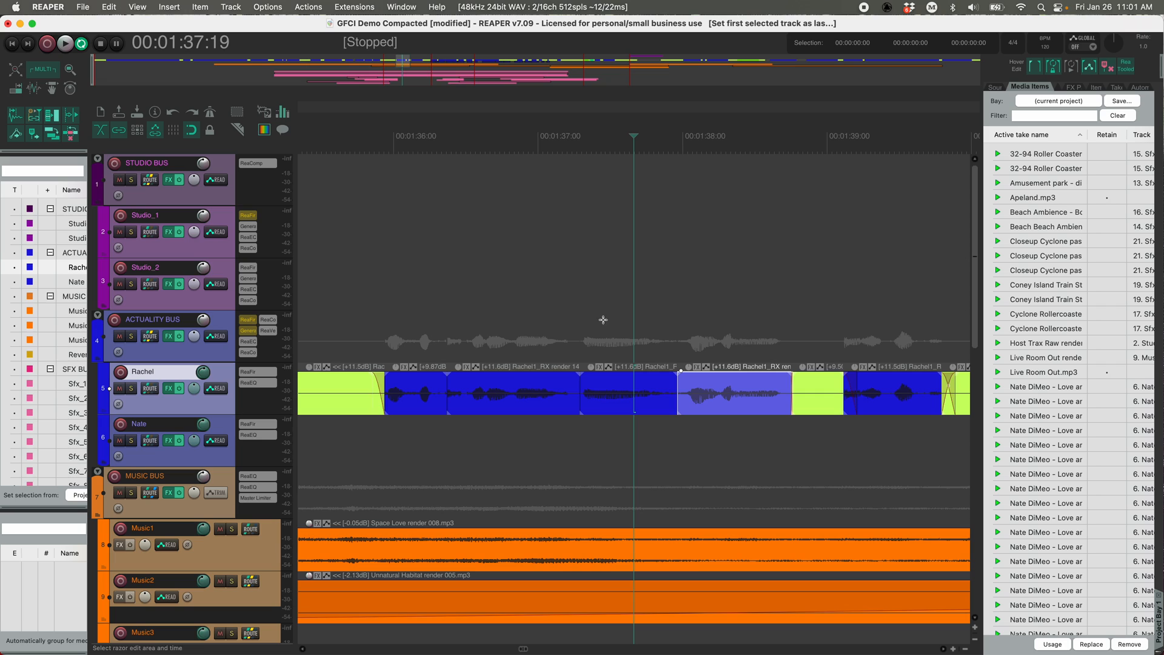
{"action": "left_click", "coordinate": [513, 400]}
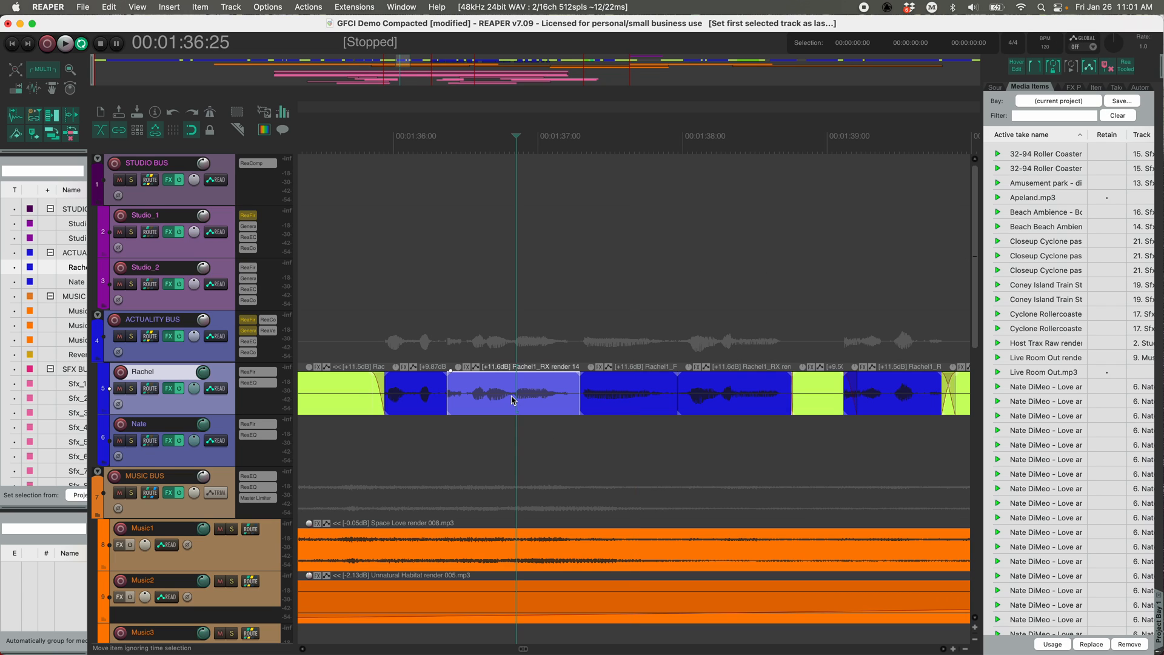
{"action": "left_click", "coordinate": [422, 401]}
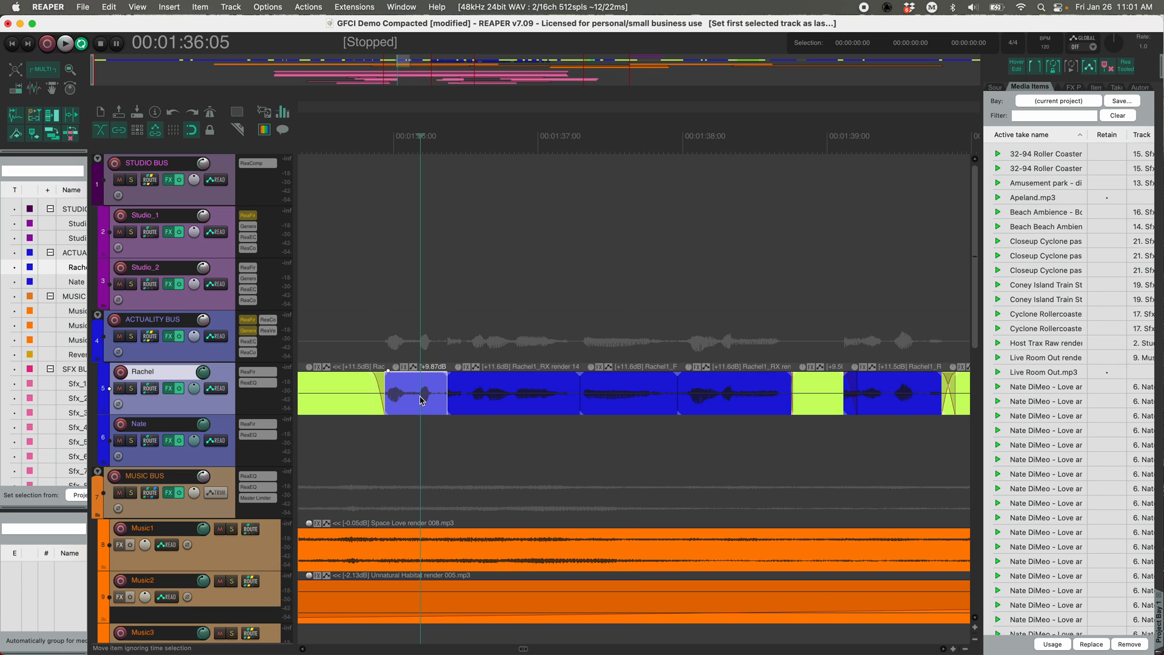
{"action": "key", "text": "s"}
{"action": "key", "text": "s"}
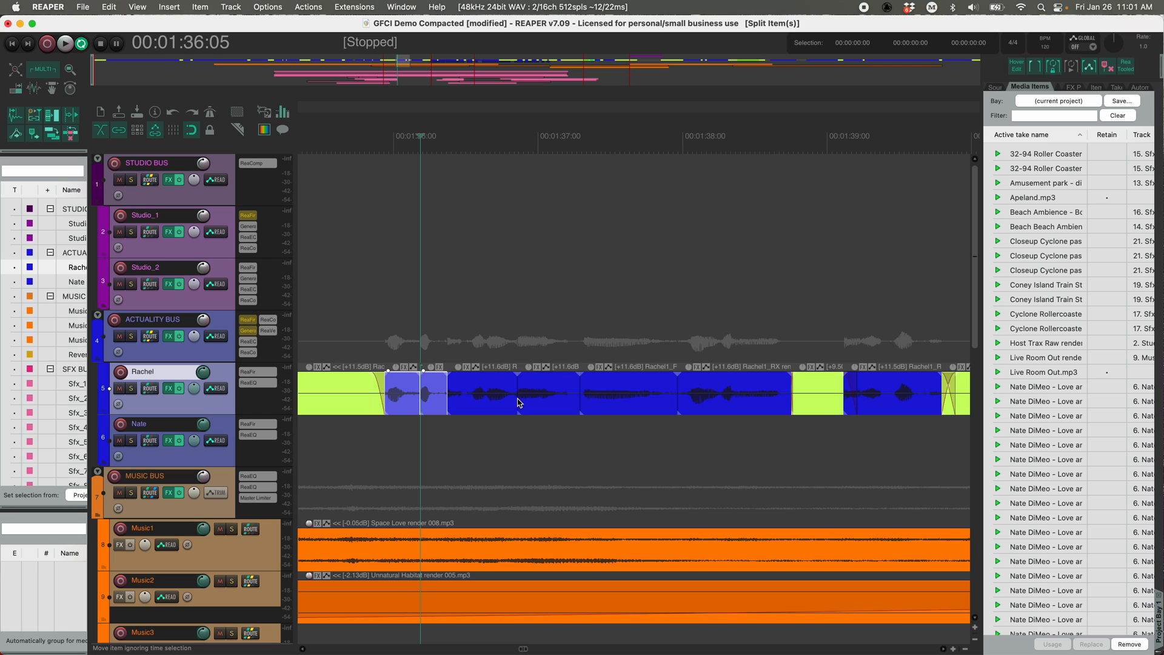
{"action": "key", "text": "s"}
{"action": "key", "text": "s"}
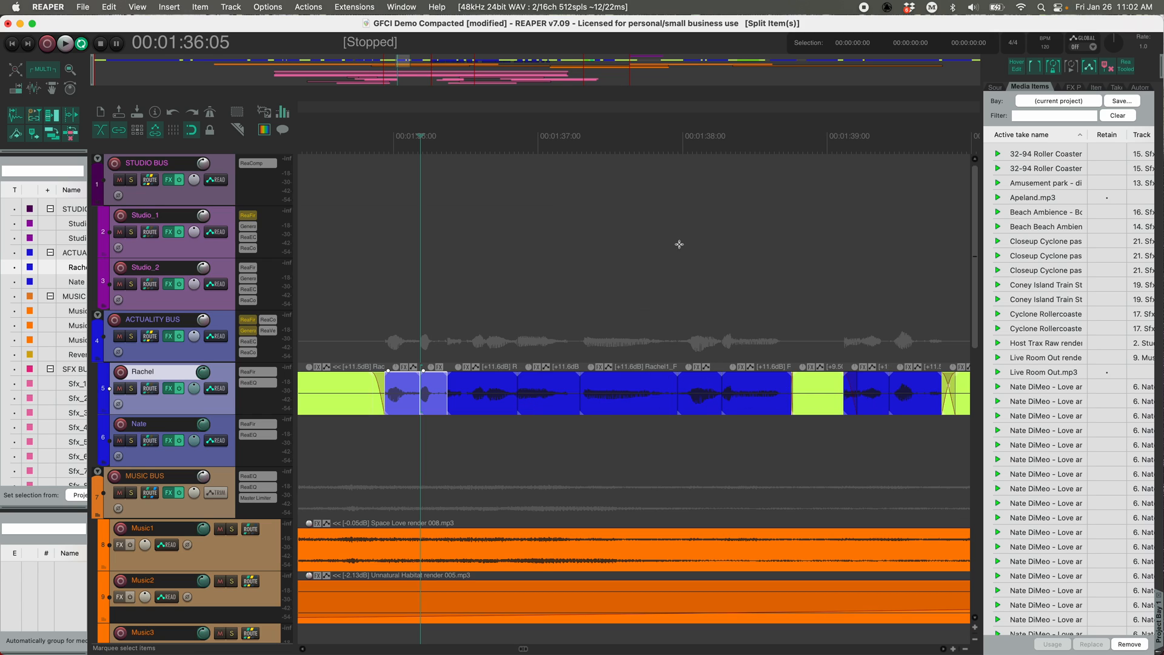
- Place the edit cursor within the track 5 clips and split them at 1:36:15 and 1:37:18
{"action": "left_click", "coordinate": [633, 146]}
{"action": "left_click", "coordinate": [614, 140]}
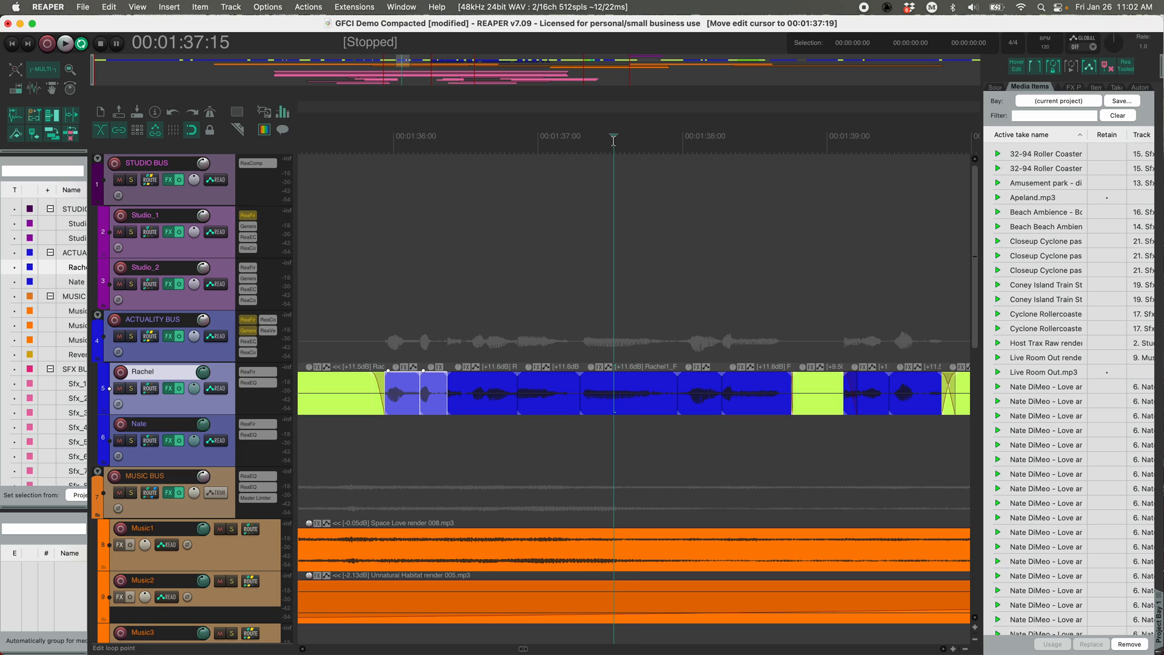
{"action": "left_click", "coordinate": [484, 143]}
{"action": "left_click", "coordinate": [468, 395]}
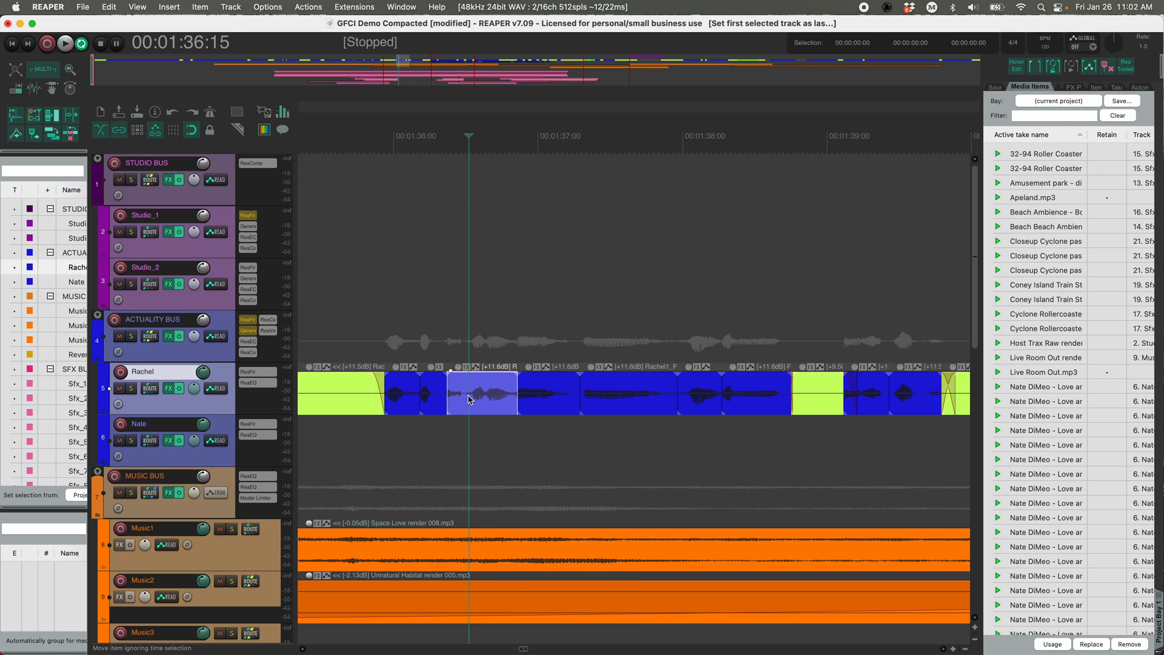
{"action": "key", "text": "s"}
{"action": "left_click", "coordinate": [628, 394]}
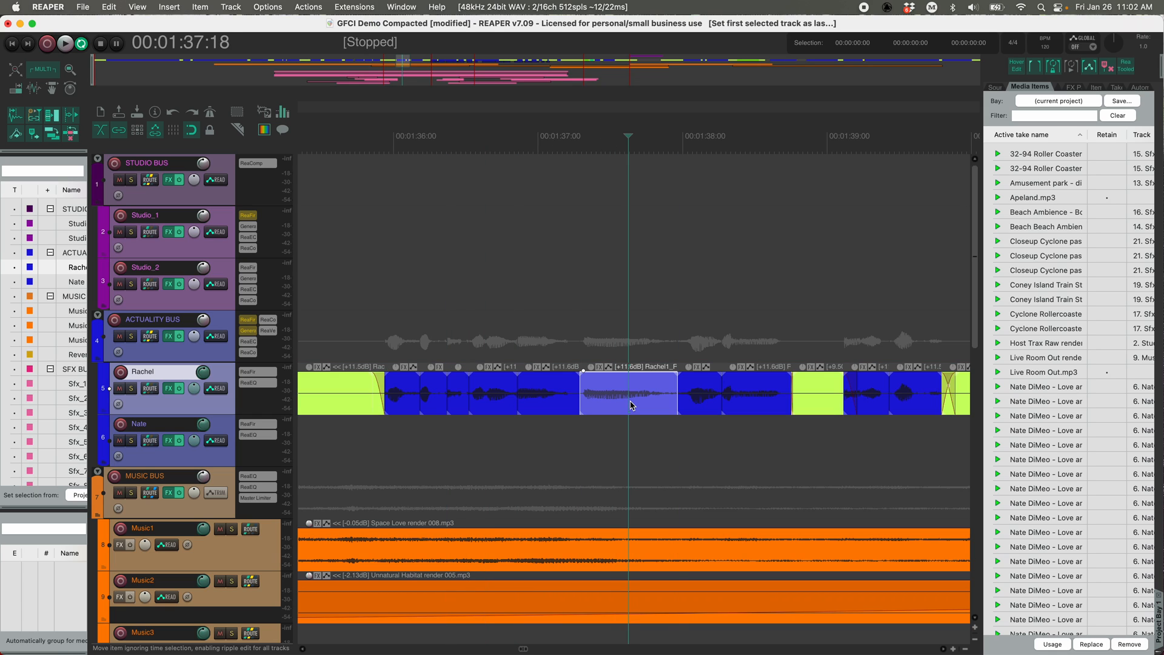
{"action": "key", "text": "s"}
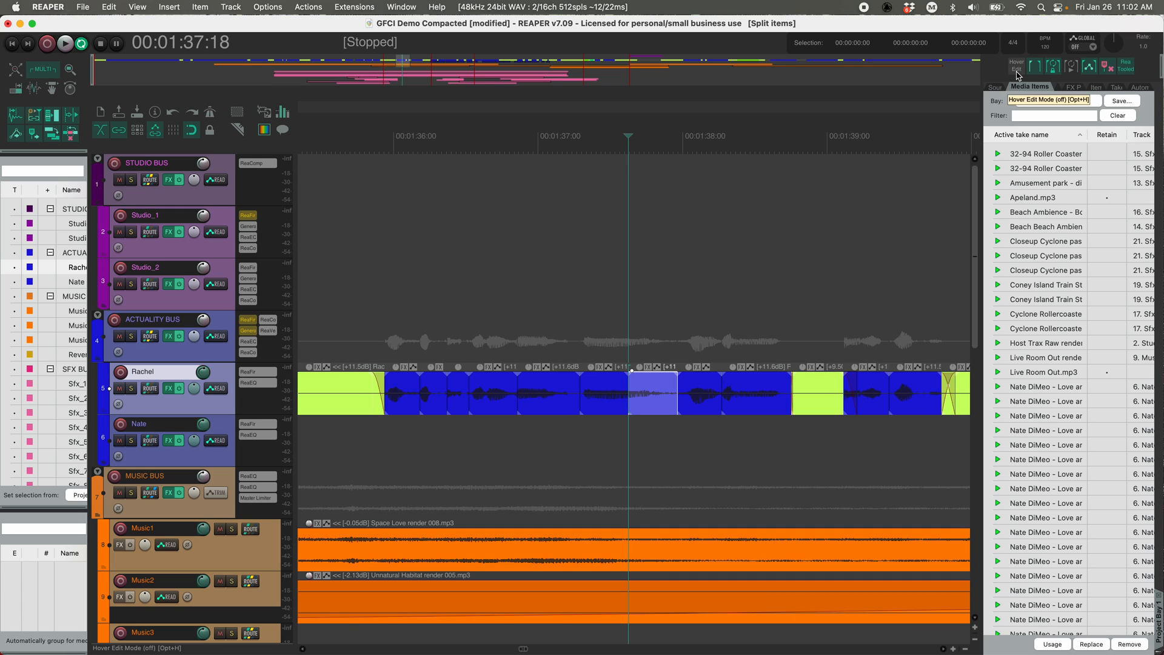
- Split the track 5 clip at 1:39:20, and select the green clip at 1:40:09
{"action": "scroll", "coordinate": [727, 391], "scroll_direction": "right", "scroll_amount": 5}
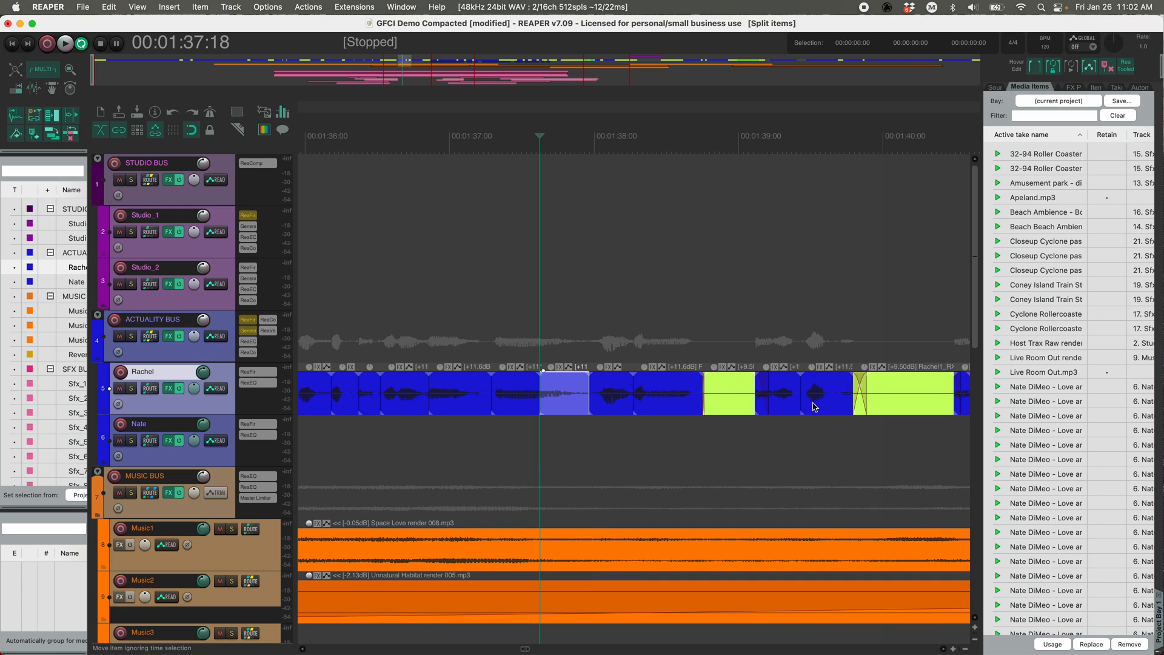
{"action": "left_click", "coordinate": [769, 404]}
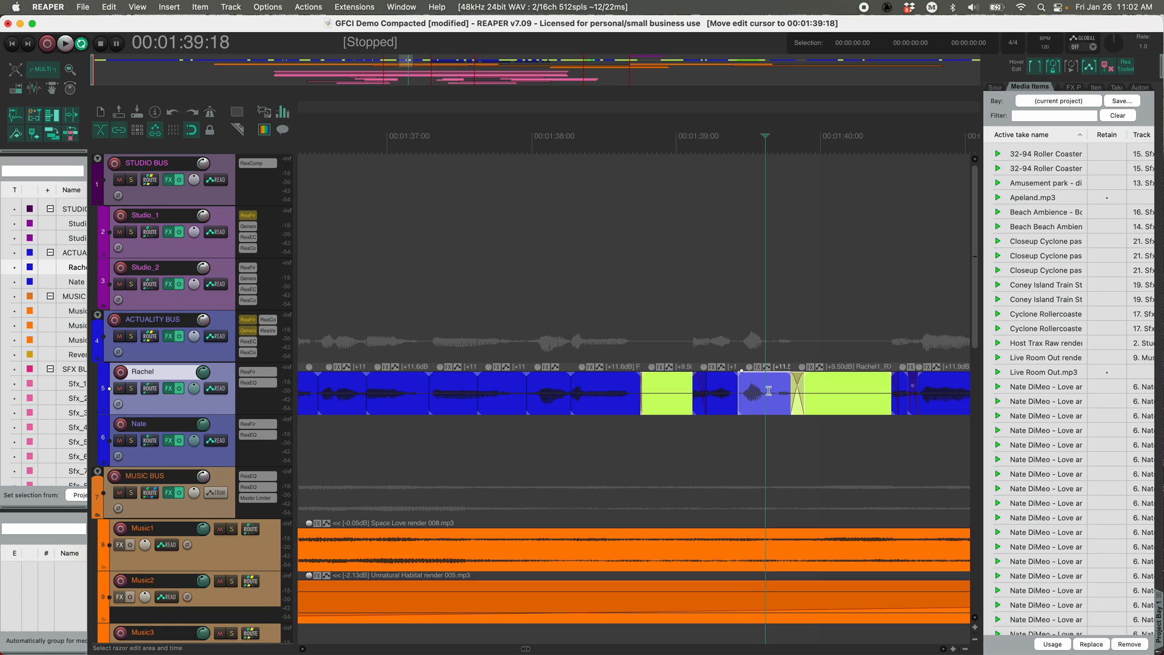
{"action": "left_click", "coordinate": [772, 390]}
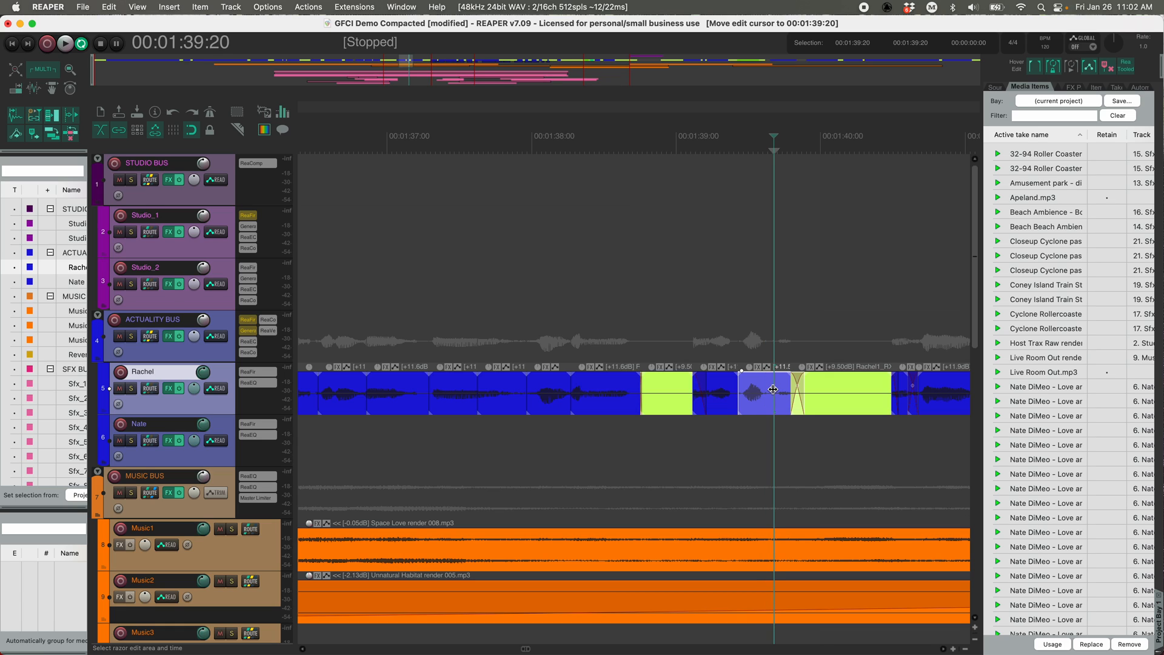
{"action": "key", "text": "s"}
{"action": "left_click", "coordinate": [865, 391]}
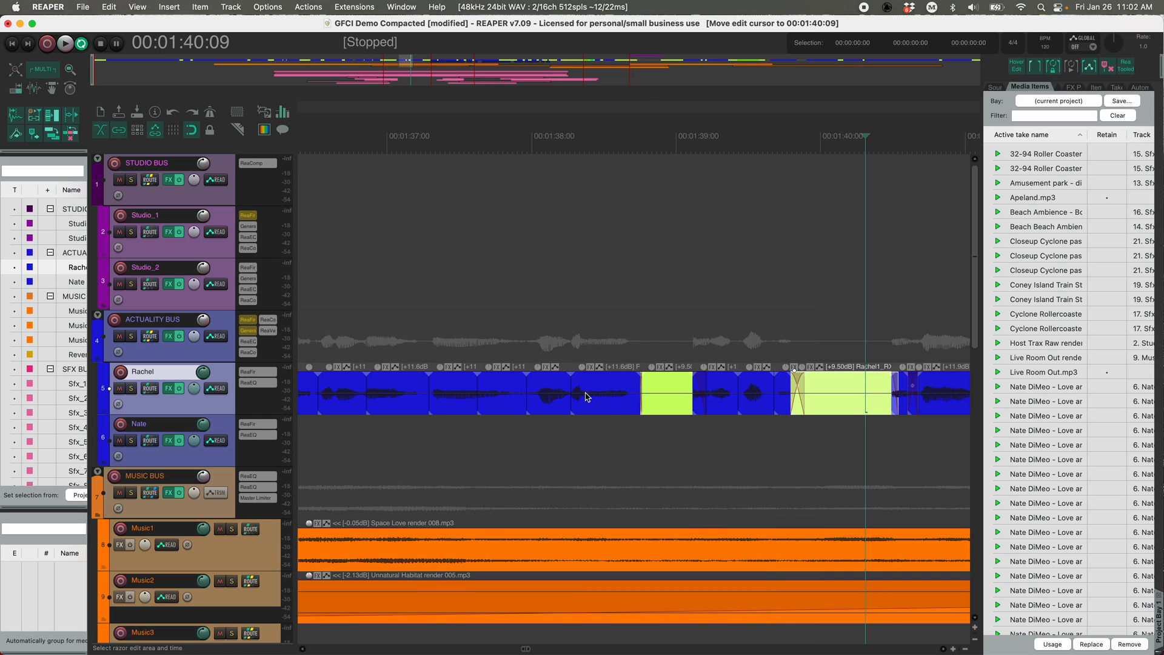
- Select the short track 5 clip just before 1:38 and undo the last edit
{"action": "left_click", "coordinate": [518, 391]}
{"action": "key", "text": "super+z"}
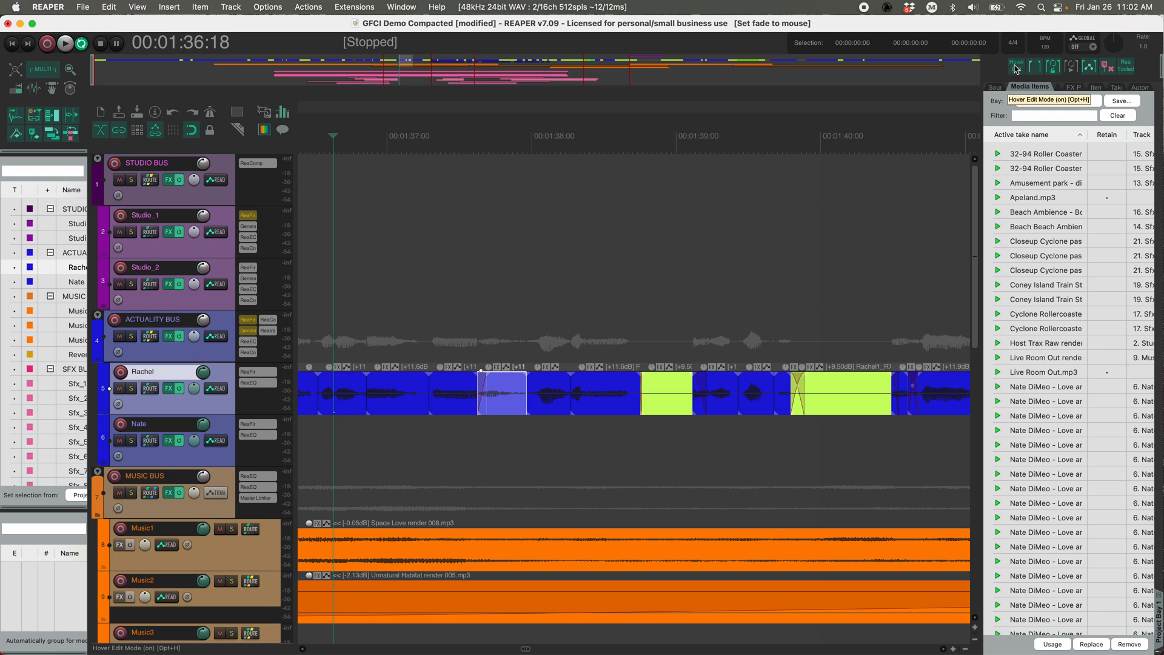
{"action": "scroll", "coordinate": [899, 154], "scroll_direction": "right", "scroll_amount": 4}
{"action": "scroll", "coordinate": [872, 198], "scroll_direction": "down", "scroll_amount": 10}
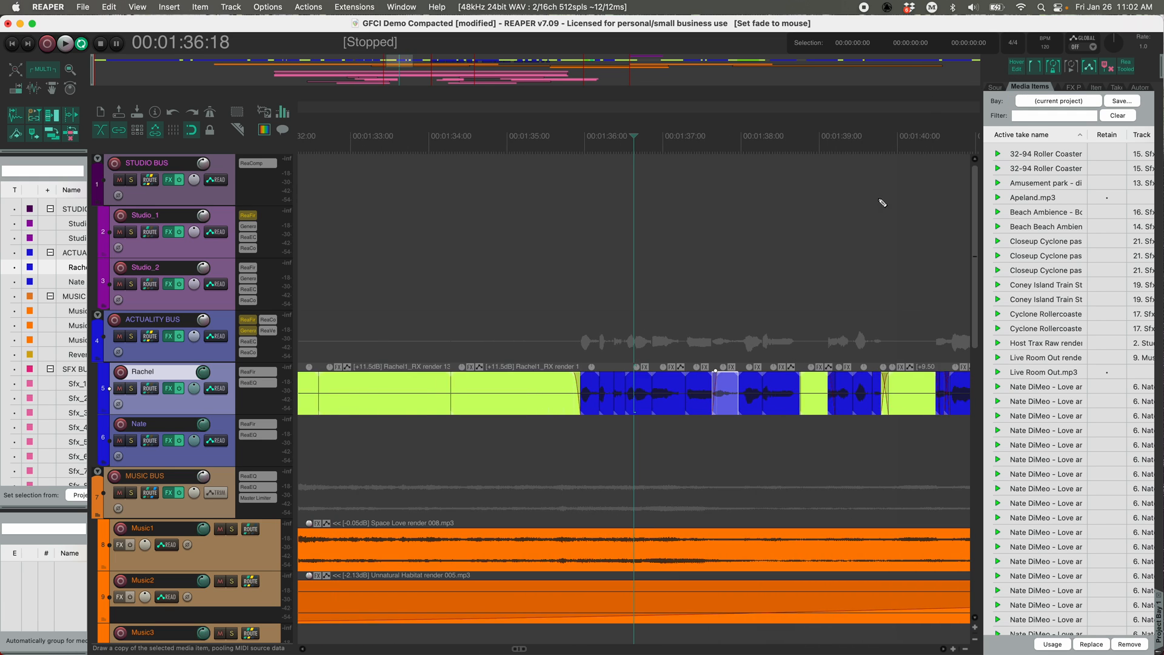
- Bring all tracks down to Pre-Mastered Material into view and place the edit cursor at 1:05:03 in the arrangement
{"action": "scroll", "coordinate": [762, 260], "scroll_direction": "down", "scroll_amount": 5}
{"action": "scroll", "coordinate": [762, 259], "scroll_direction": "down", "scroll_amount": 3}
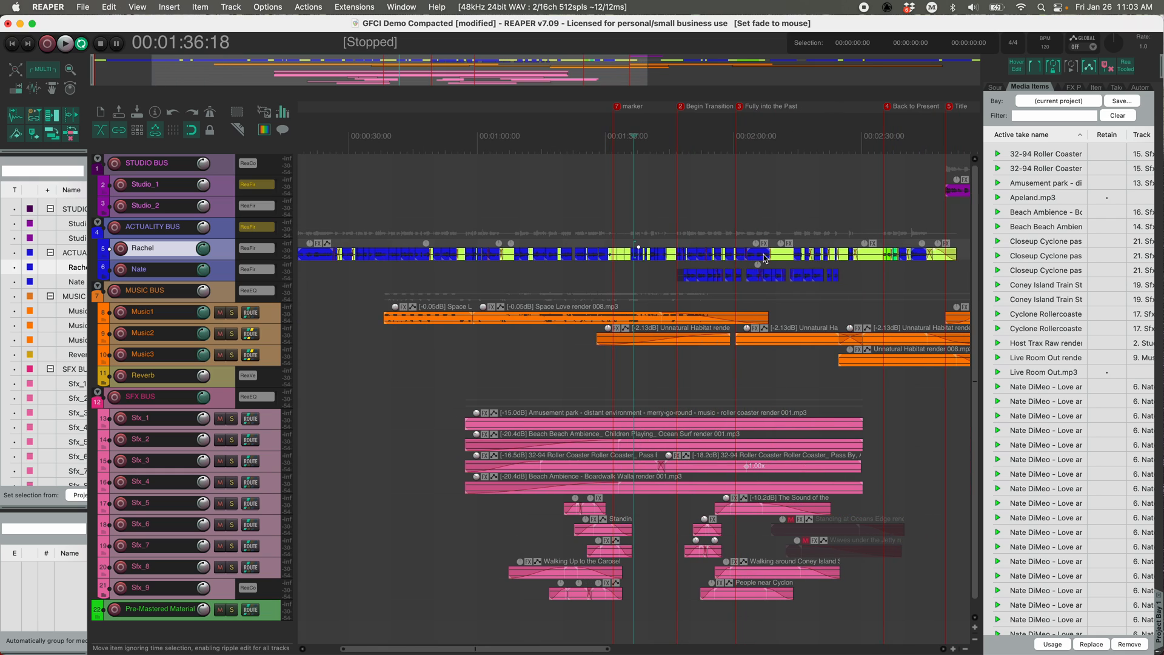
{"action": "scroll", "coordinate": [765, 255], "scroll_direction": "down", "scroll_amount": 2}
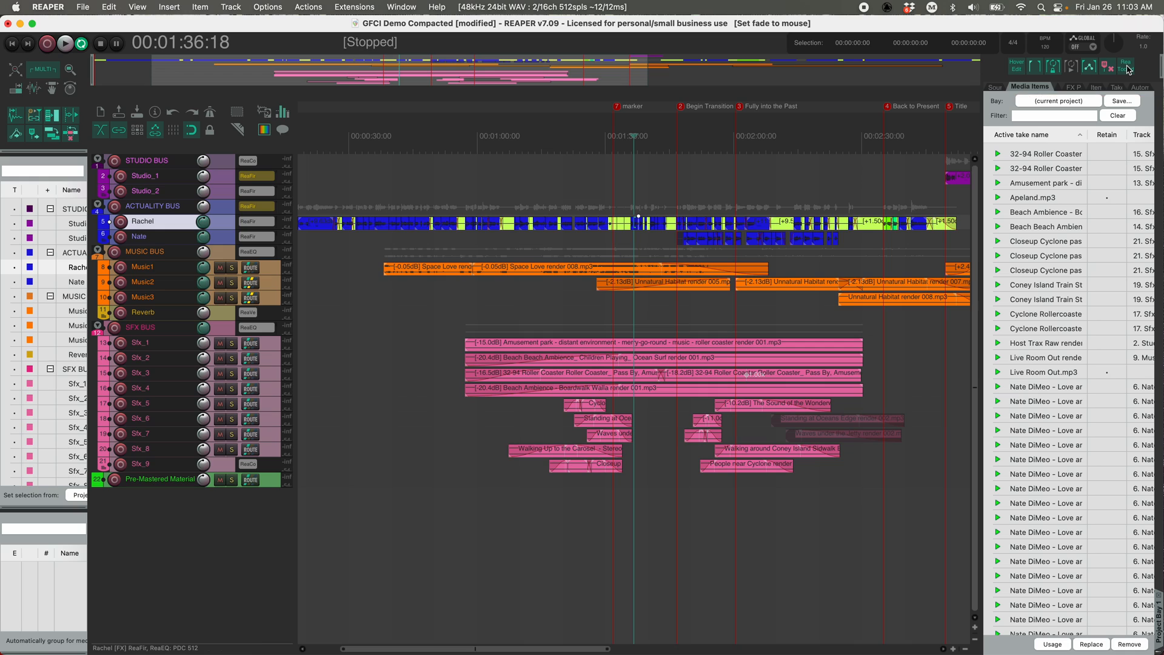
{"action": "left_click", "coordinate": [501, 199]}
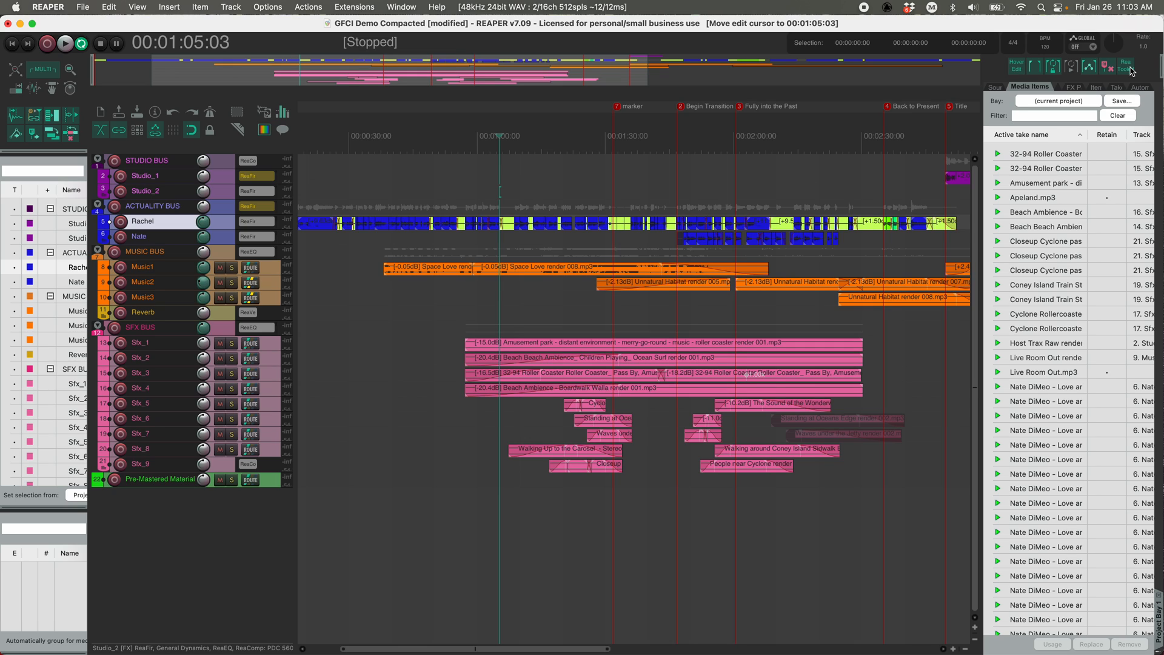
{"action": "left_click", "coordinate": [574, 164]}
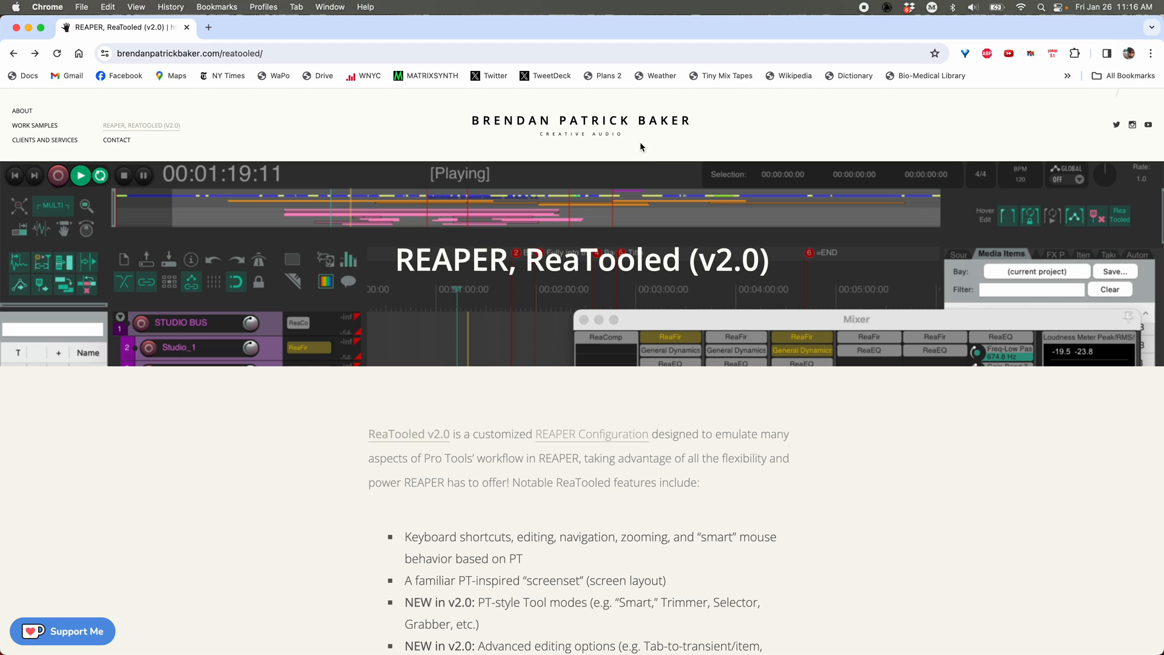
- In Chrome, open the ReaTooled v2.0 download page from the ReaTooled website and look through its product description
{"action": "scroll", "coordinate": [919, 311], "scroll_direction": "down", "scroll_amount": 10}
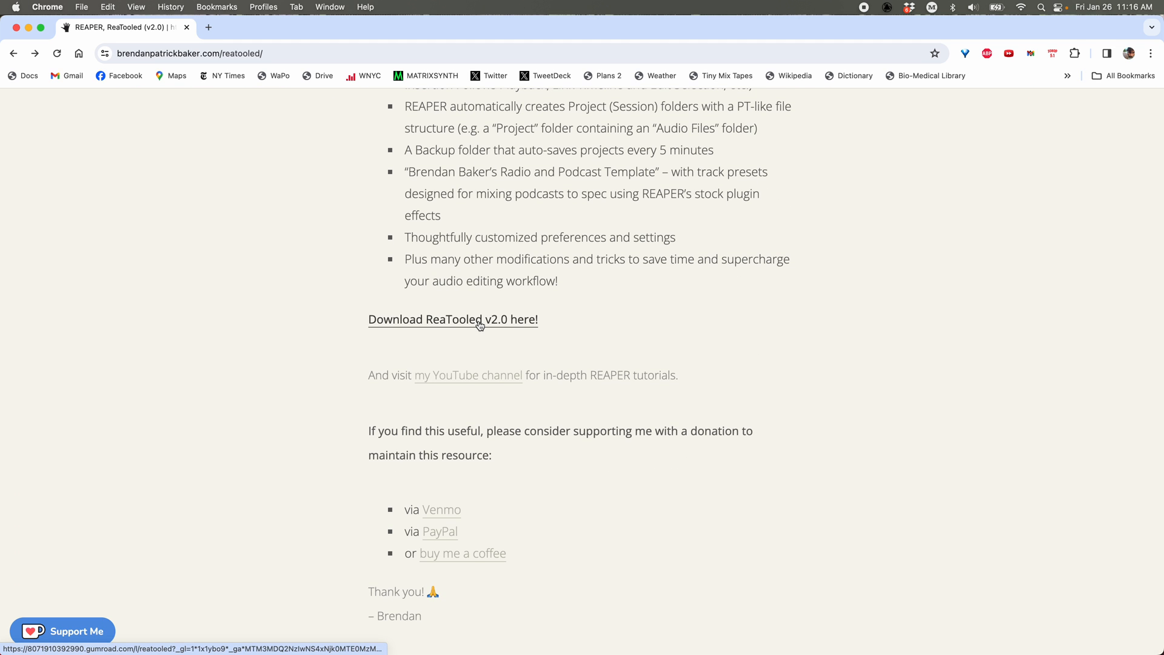
{"action": "left_click", "coordinate": [479, 325]}
{"action": "scroll", "coordinate": [472, 335], "scroll_direction": "down", "scroll_amount": 4}
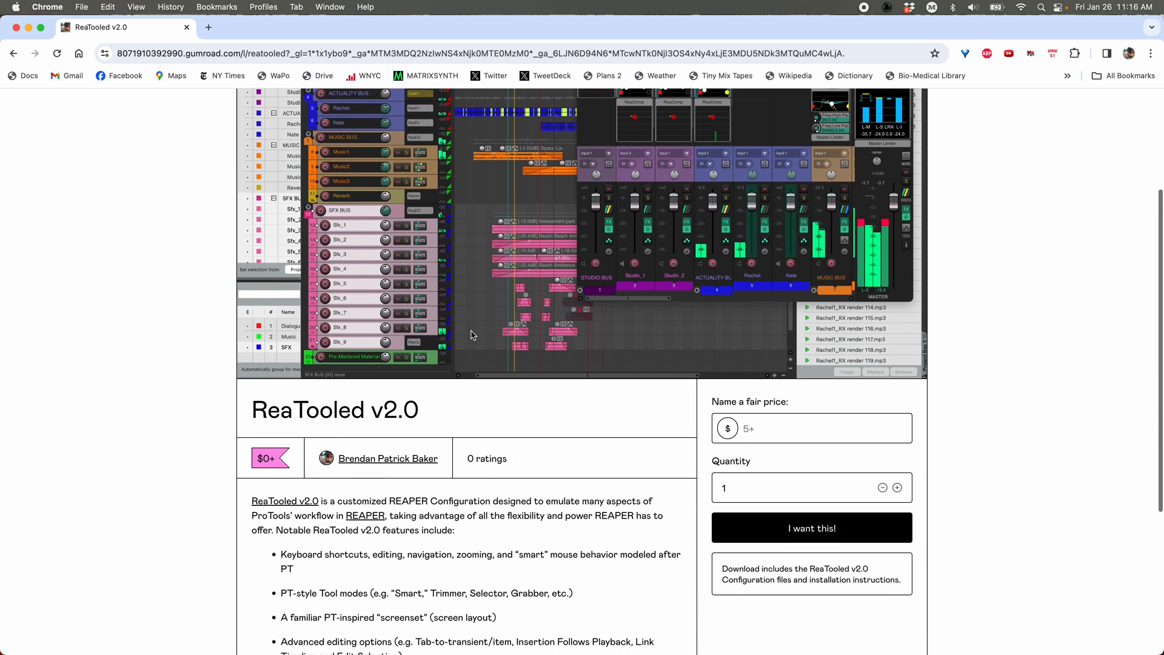
{"action": "scroll", "coordinate": [474, 335], "scroll_direction": "down", "scroll_amount": 5}
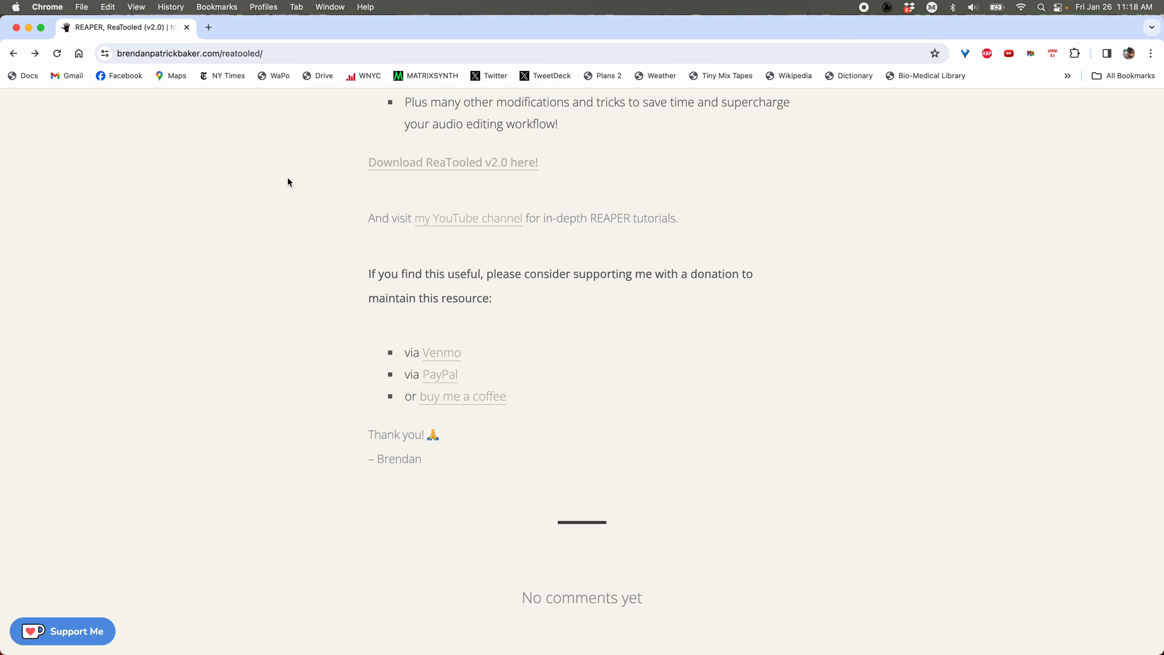